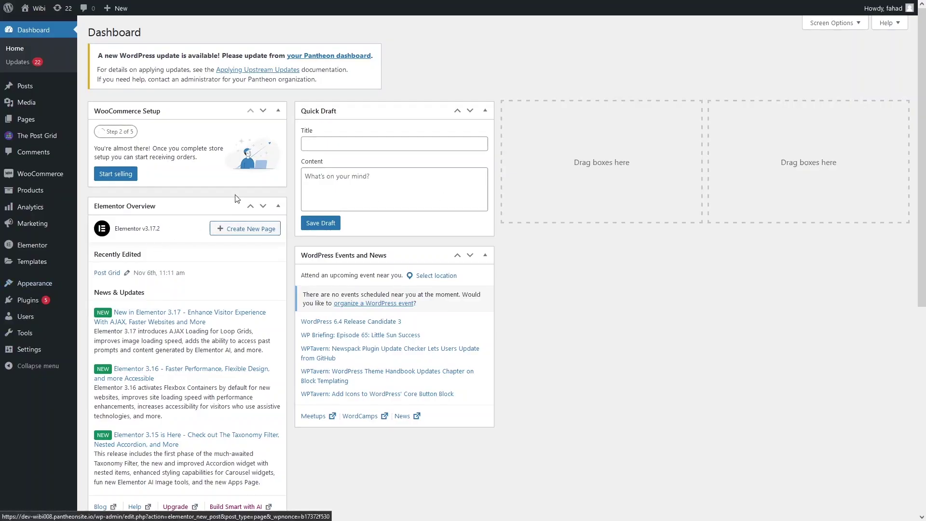
Find the Sina Extension for Elementor plugin by searching 'sina', then install and activate it.
mouse_move(27, 301)
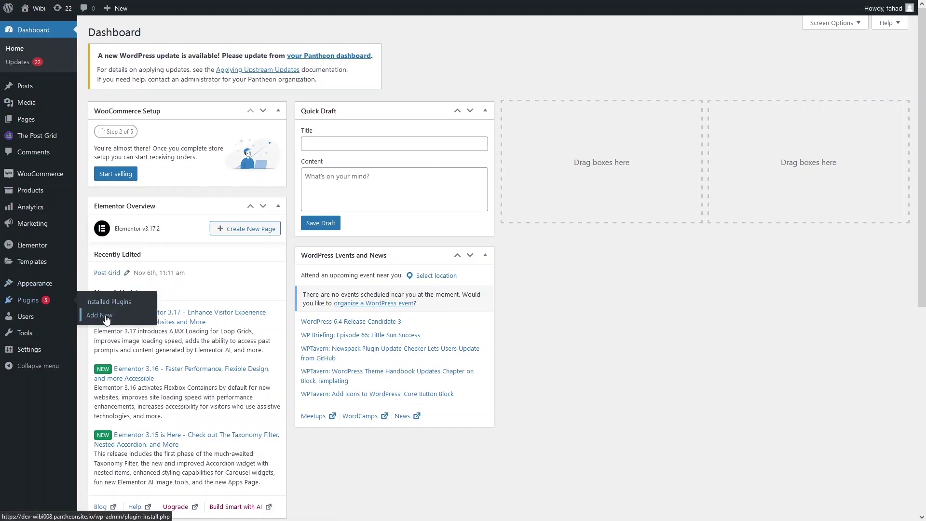
left_click(106, 319)
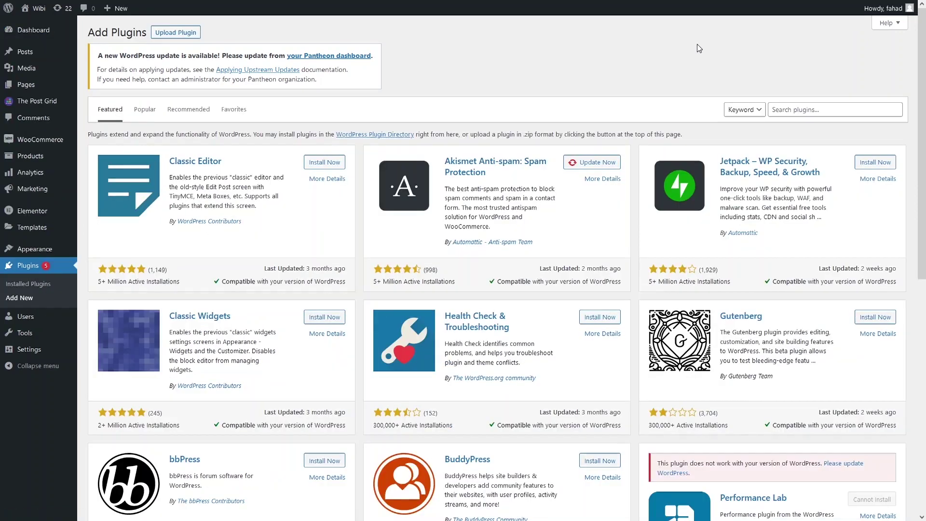
left_click(810, 109)
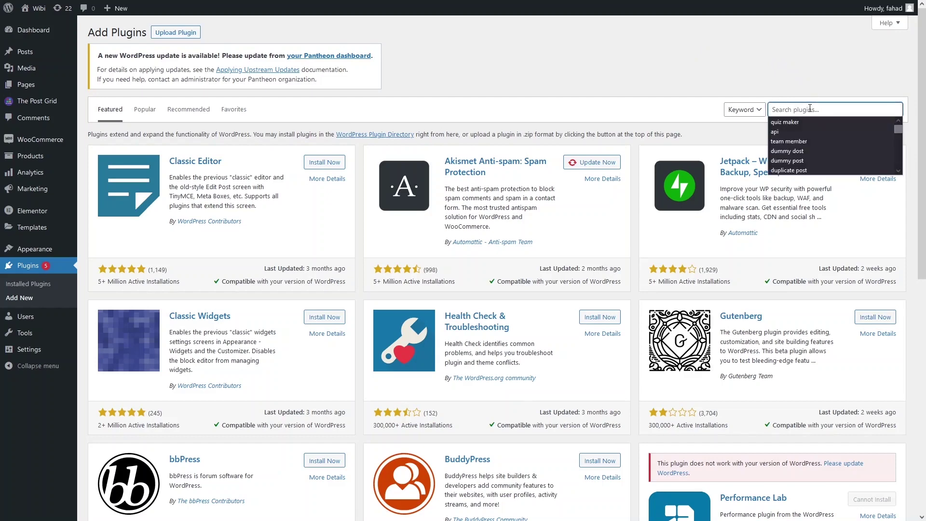
type("sina")
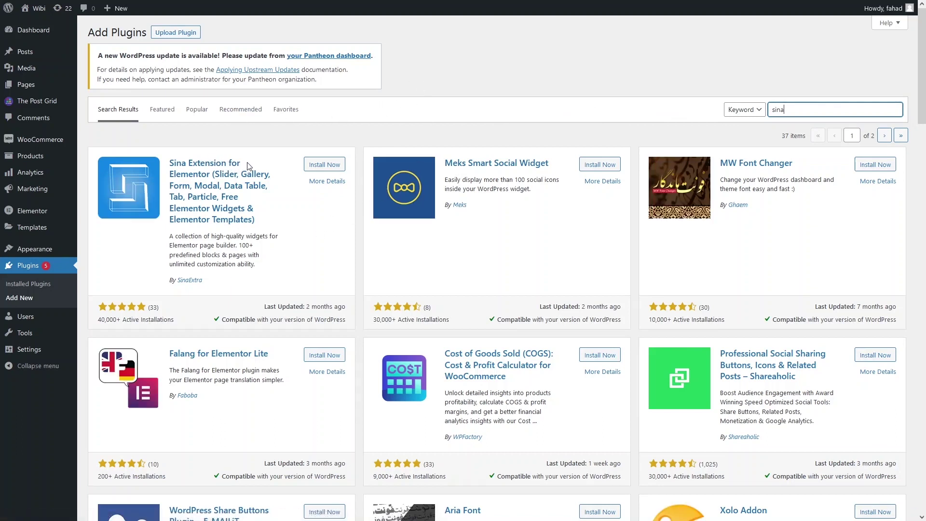
left_click(306, 165)
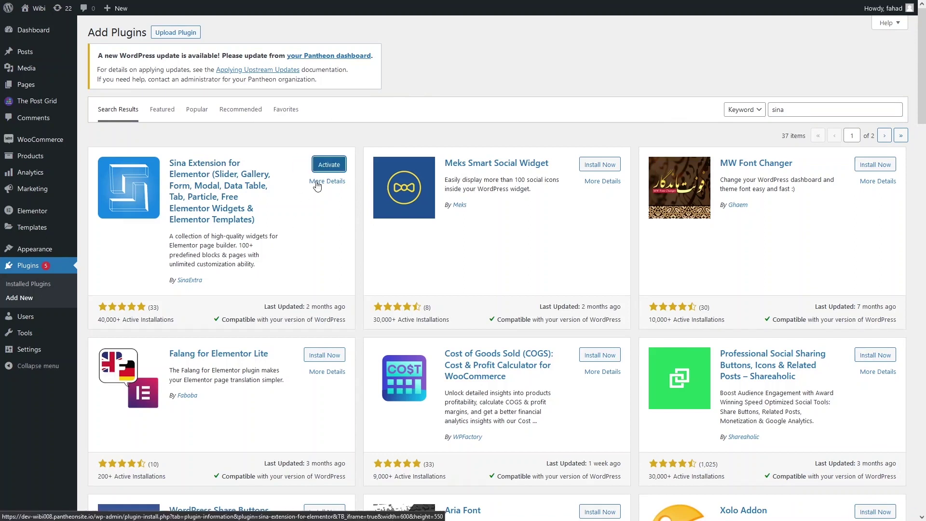
left_click(323, 167)
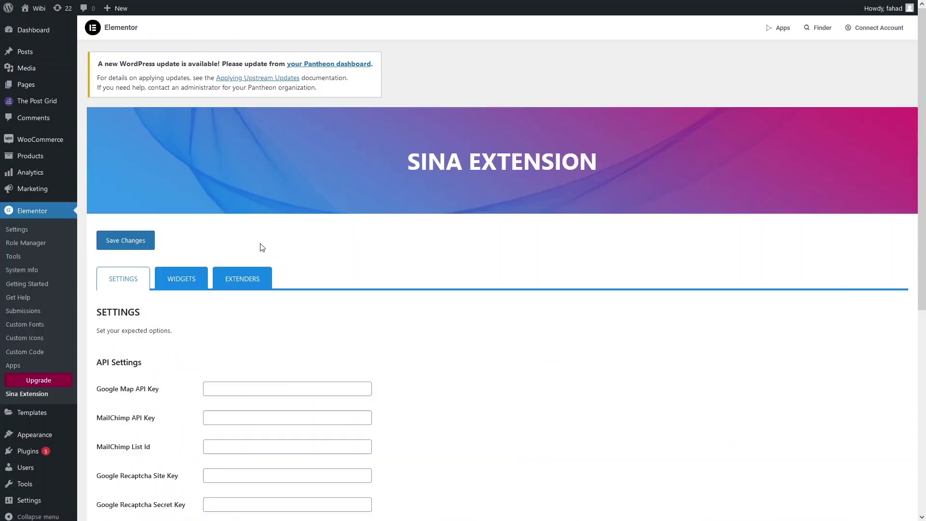
Create a page titled 'Login Page', save it as a draft, and open it in Elementor.
mouse_move(44, 89)
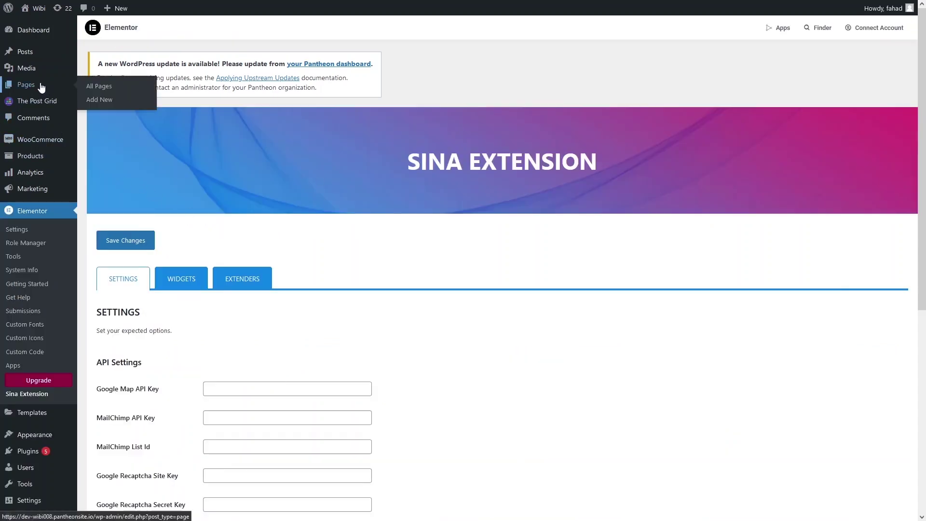
left_click(120, 102)
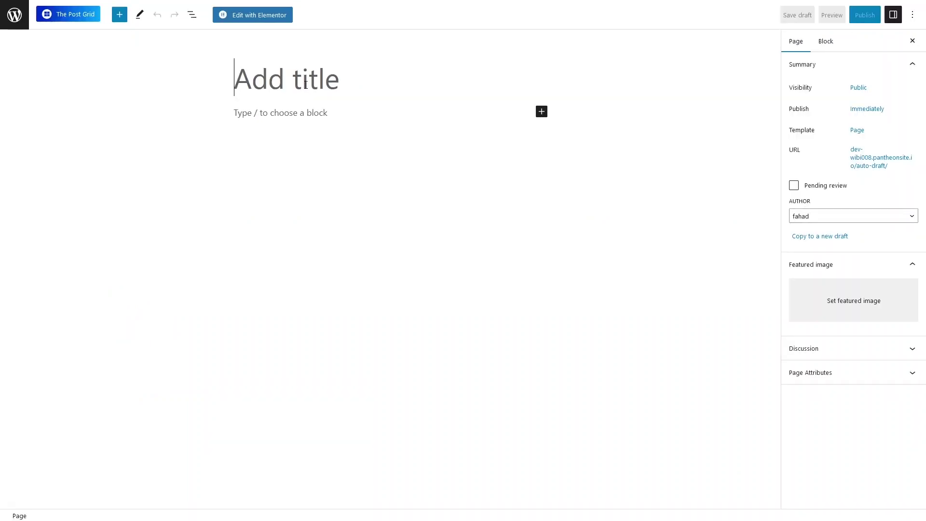
type("Login ")
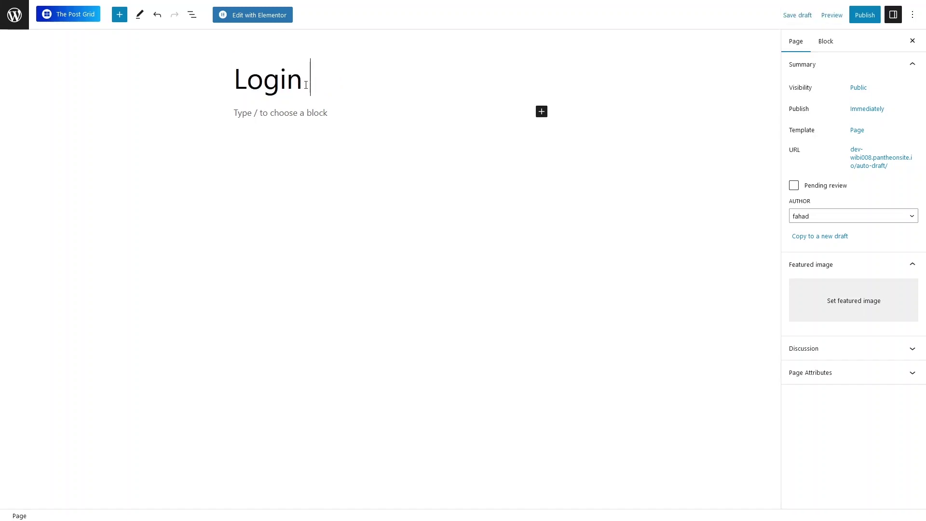
type("Page")
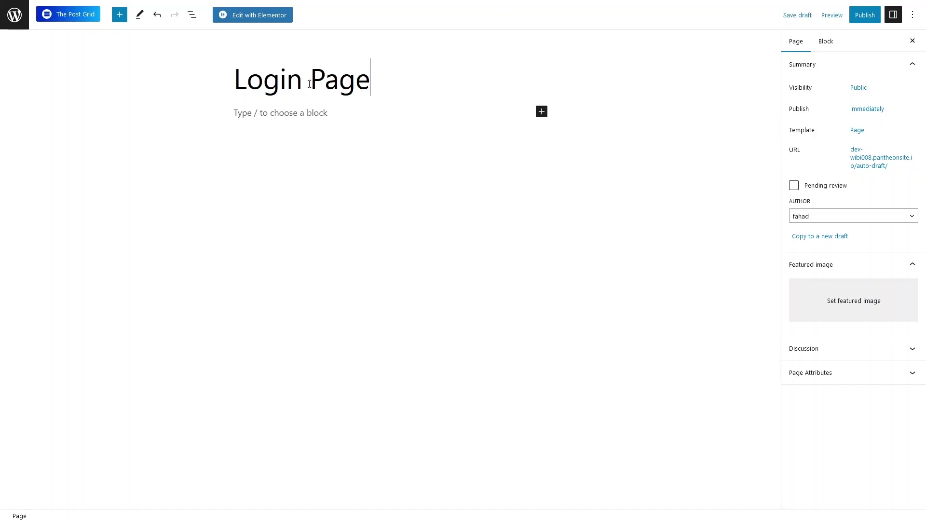
left_click(787, 15)
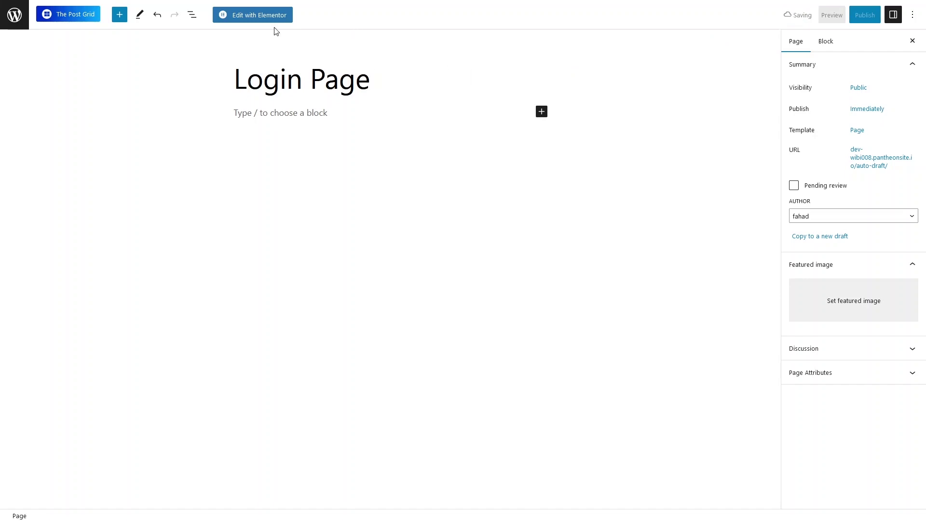
left_click(238, 19)
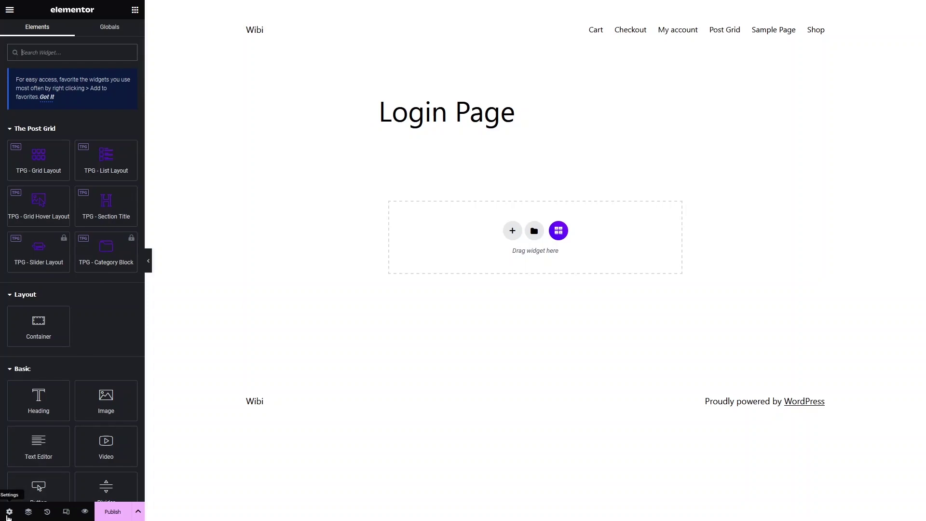
Set the page layout to Elementor Full Width in the page settings.
left_click(8, 511)
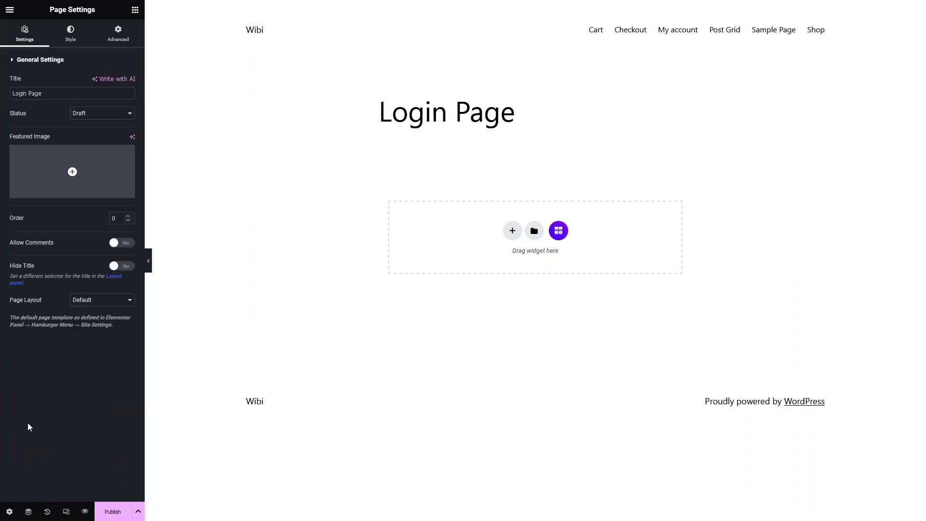
left_click(114, 302)
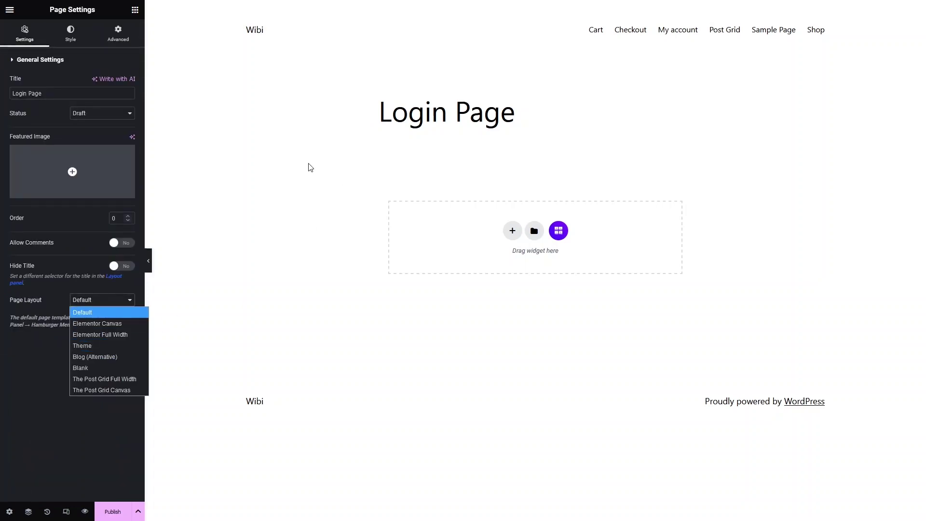
left_click(111, 335)
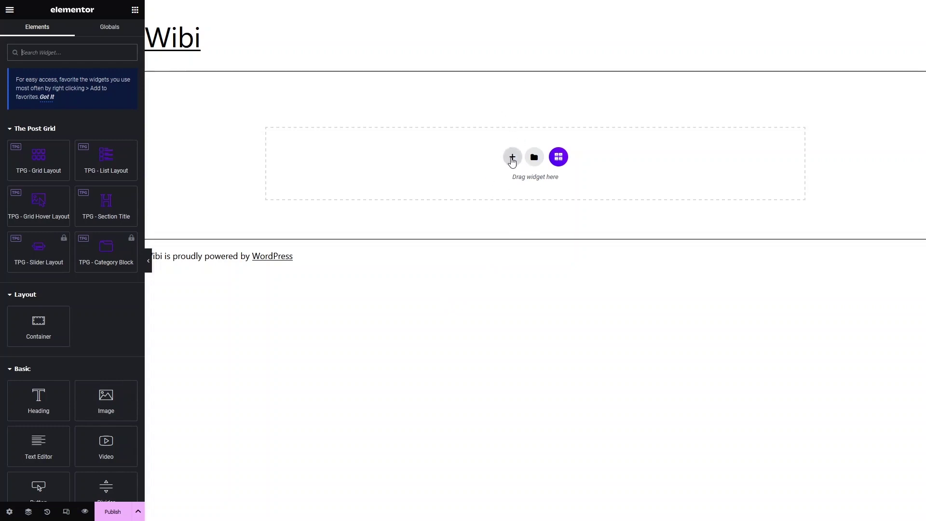
Add a two-column section and place an Image widget in its left column.
left_click(511, 159)
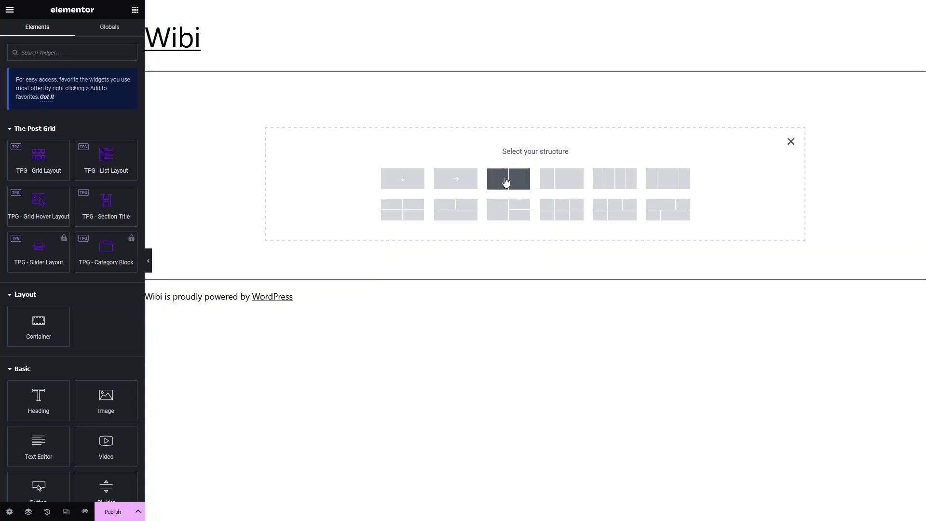
left_click(505, 181)
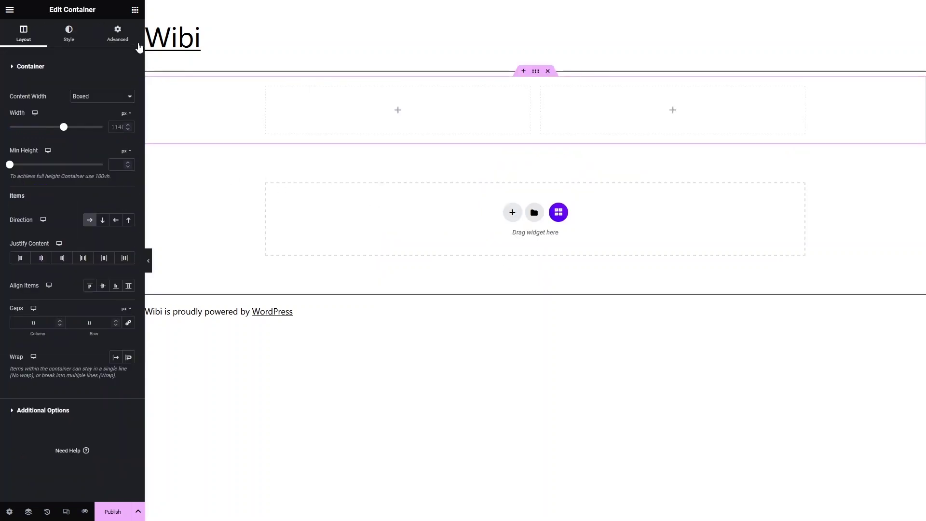
left_click(134, 10)
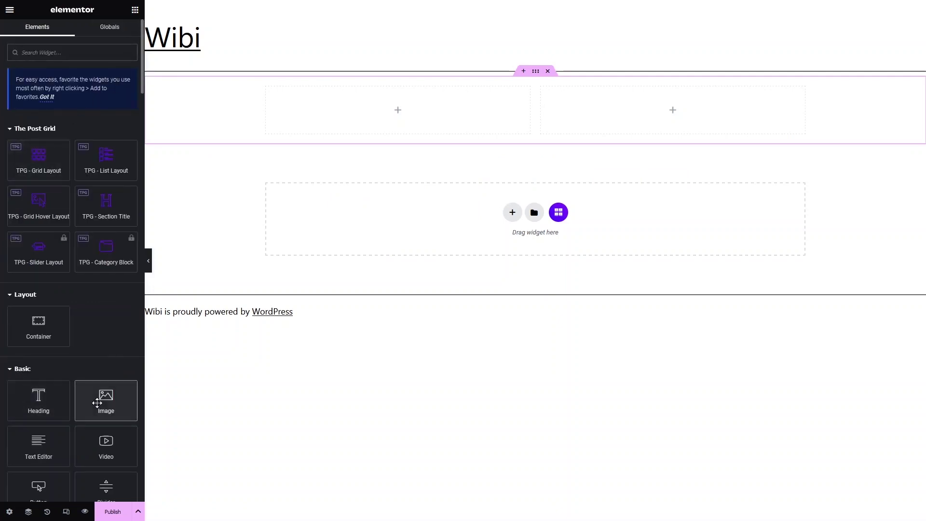
left_click_drag(104, 399, 367, 116)
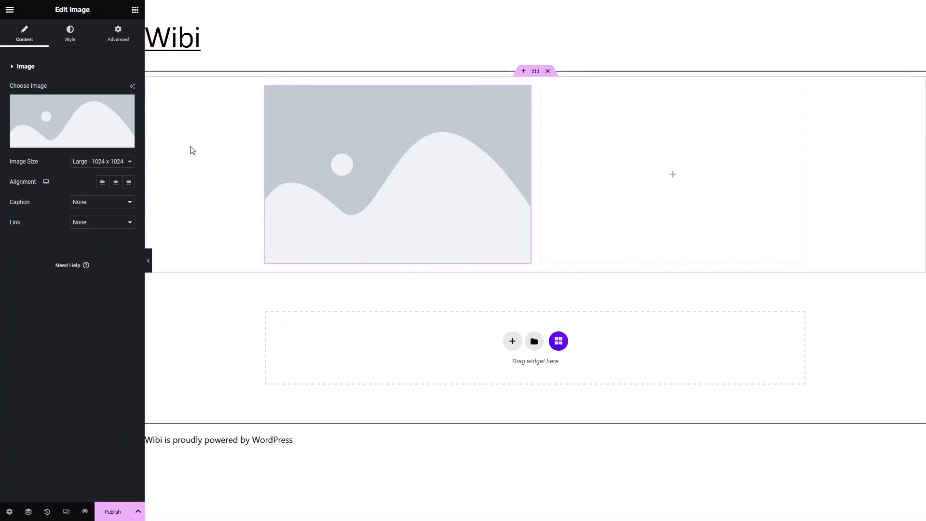
Place the Sina Login Form widget, found by searching 'login', in the right column.
left_click(134, 9)
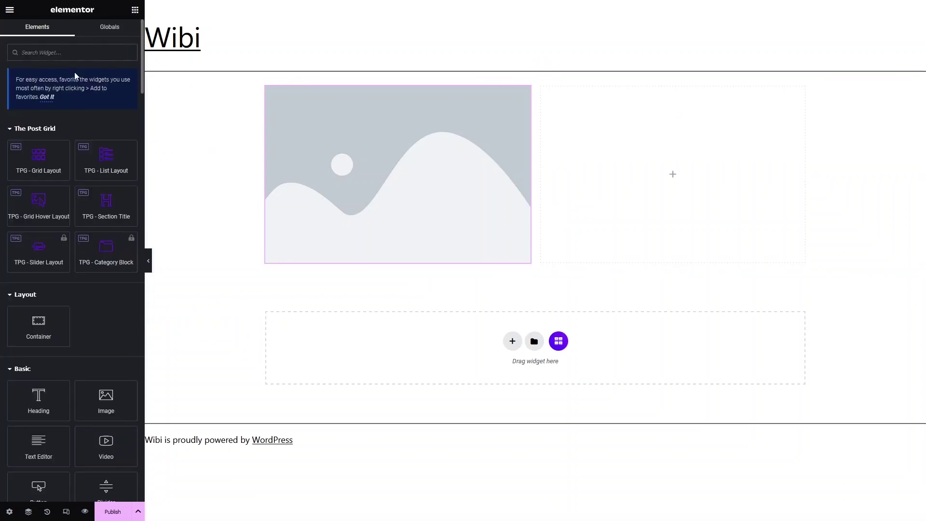
type("login")
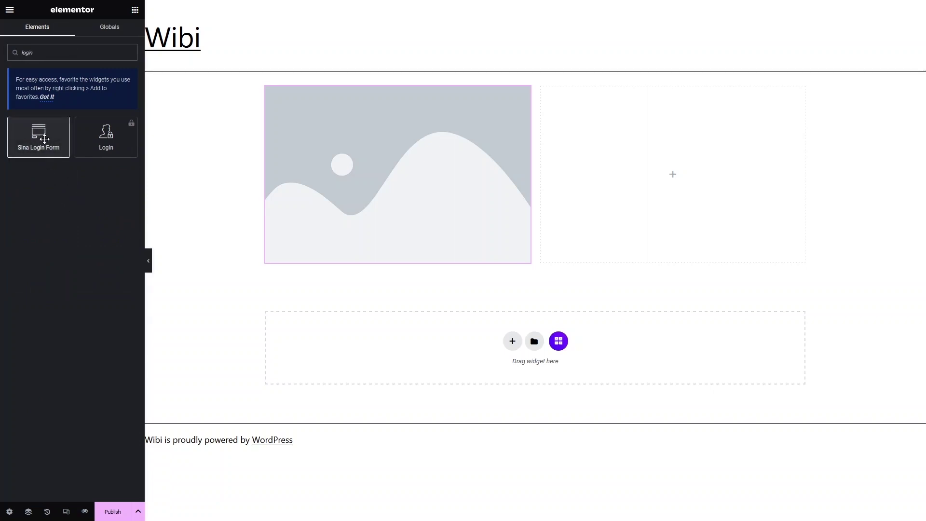
left_click_drag(44, 139, 619, 167)
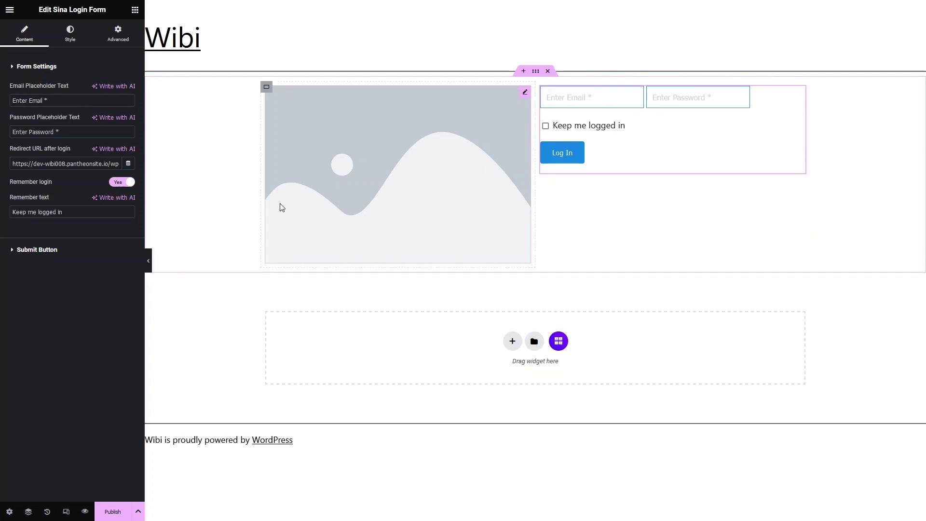
Fill the left image placeholder with the red double-decker bus photo from the media library.
left_click(362, 169)
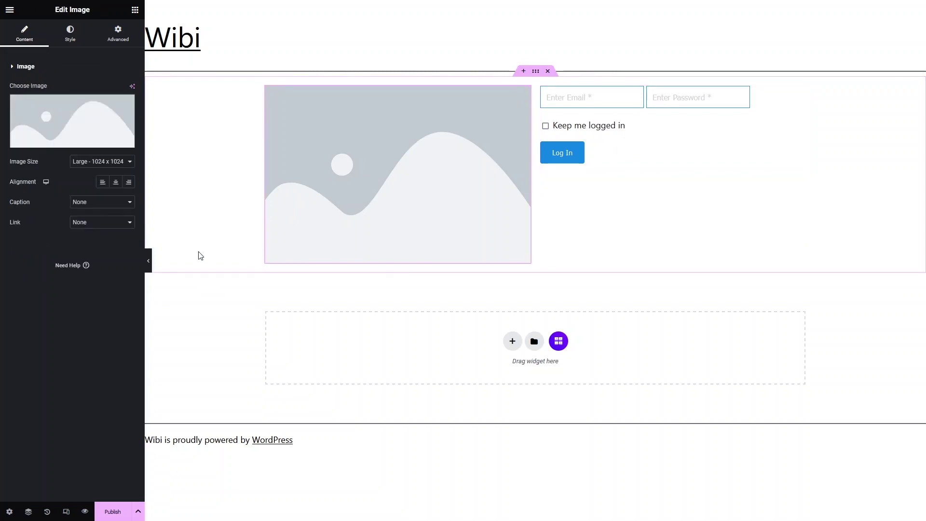
left_click(50, 117)
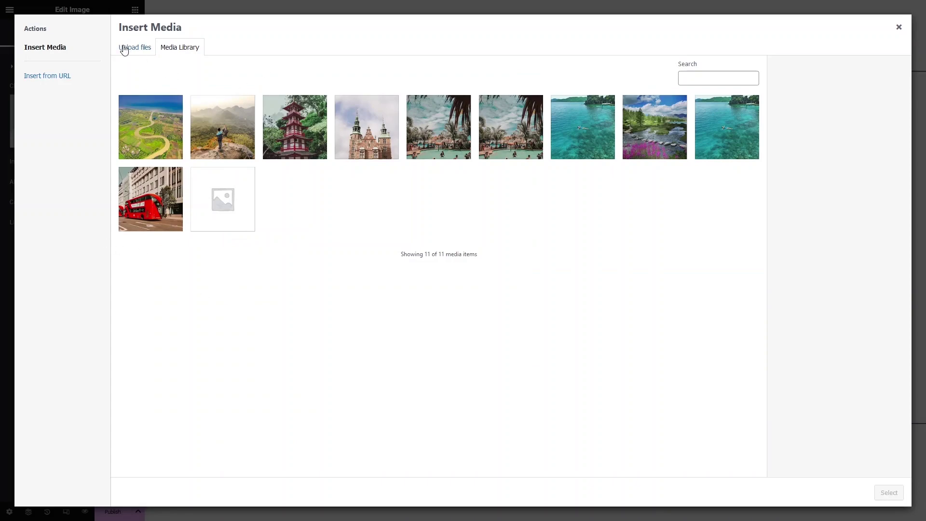
left_click(168, 215)
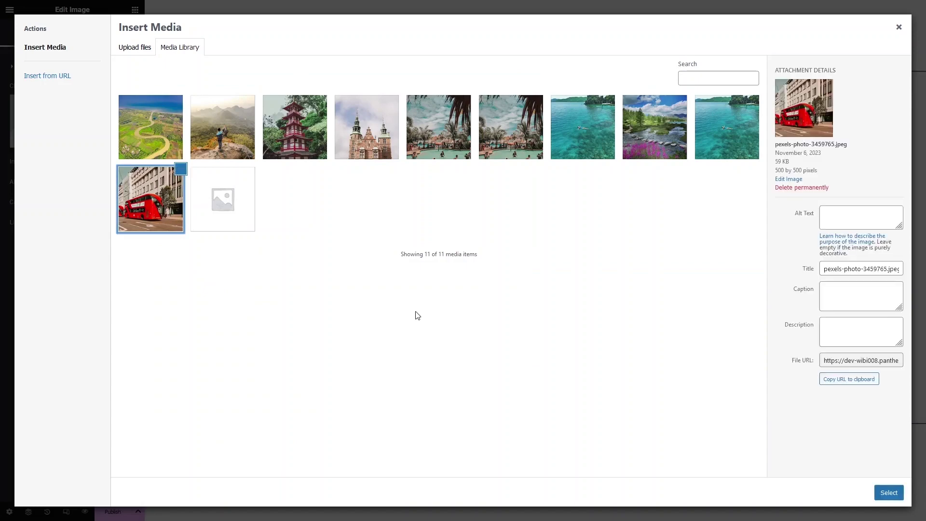
left_click(889, 493)
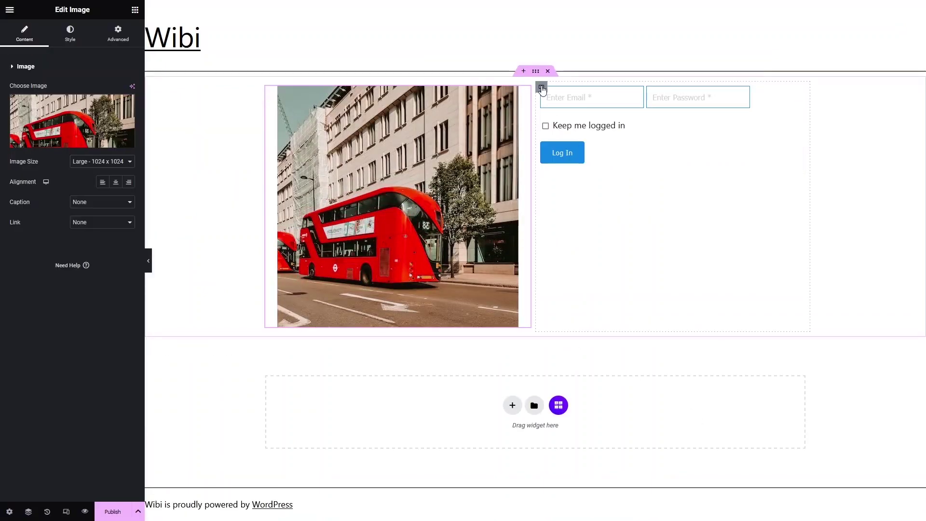
Set the right column's Justify Content to Center so the login form sits vertically centred.
left_click(542, 88)
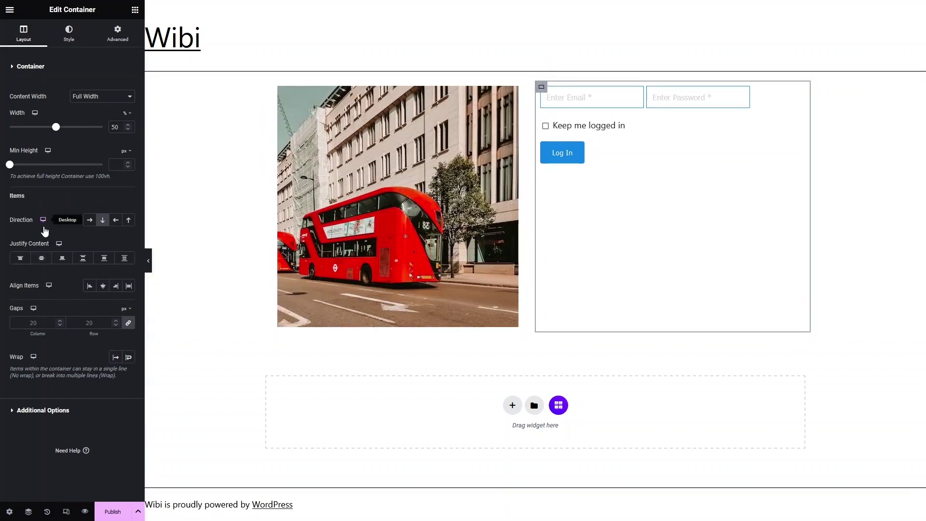
left_click(44, 260)
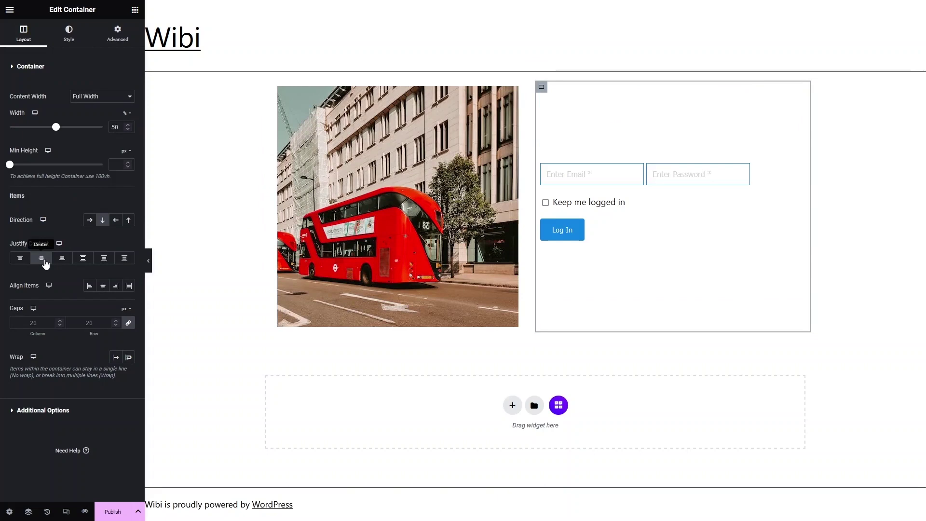
left_click(672, 208)
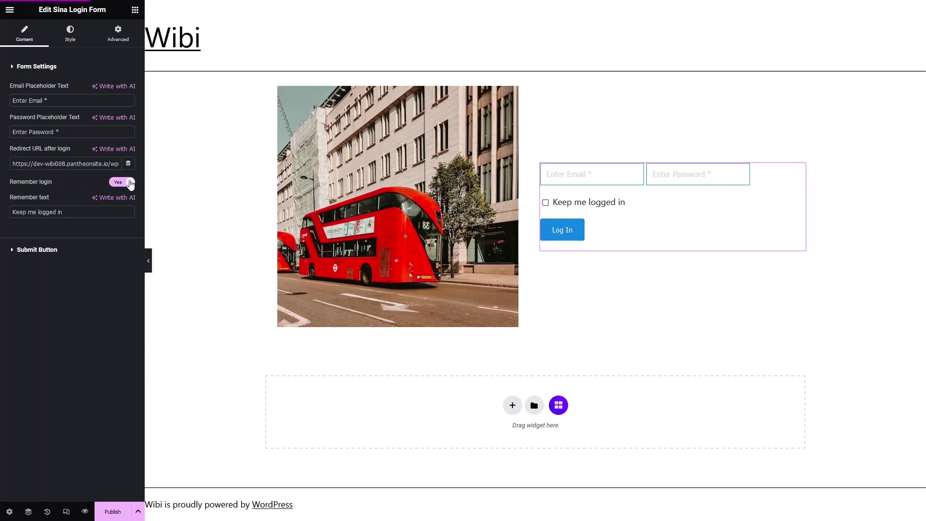
Set Remember login to No and keep the submit button label as 'Log In'.
left_click(129, 182)
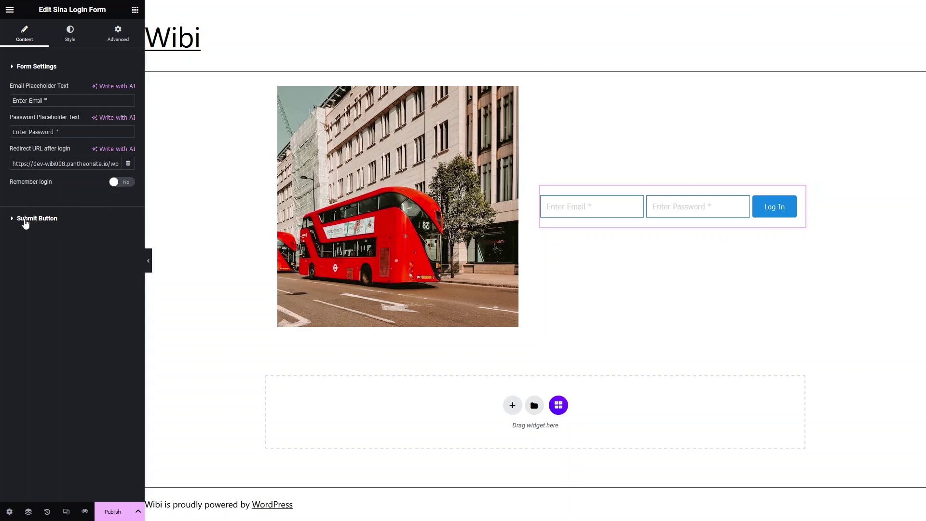
left_click(26, 221)
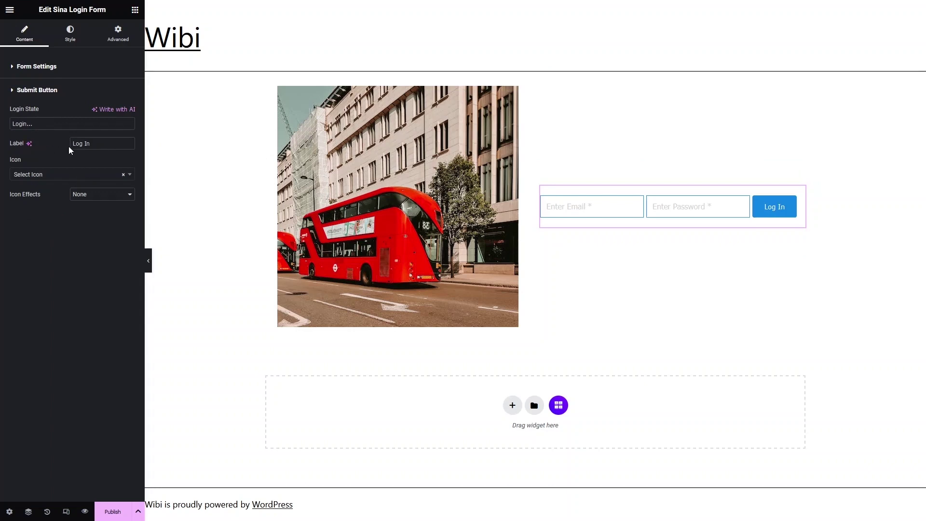
triple_click(98, 144)
left_click(110, 143)
Give the Log In button the send icon, found by searching 'send'.
left_click(100, 177)
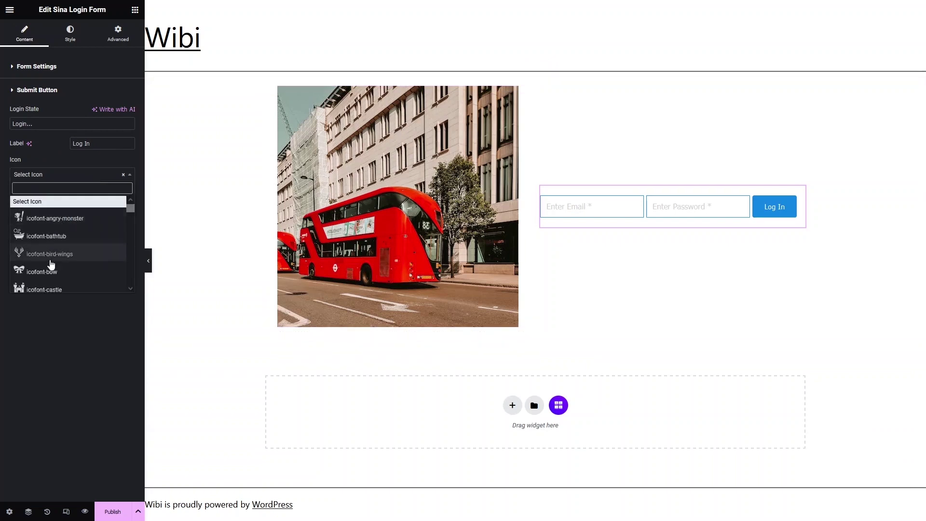
scroll(47, 268, "down", 10)
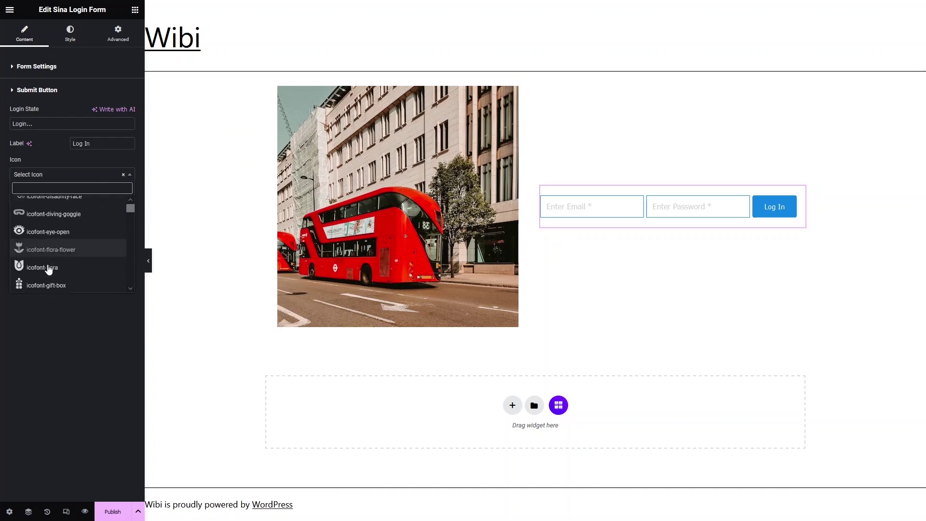
type("sne")
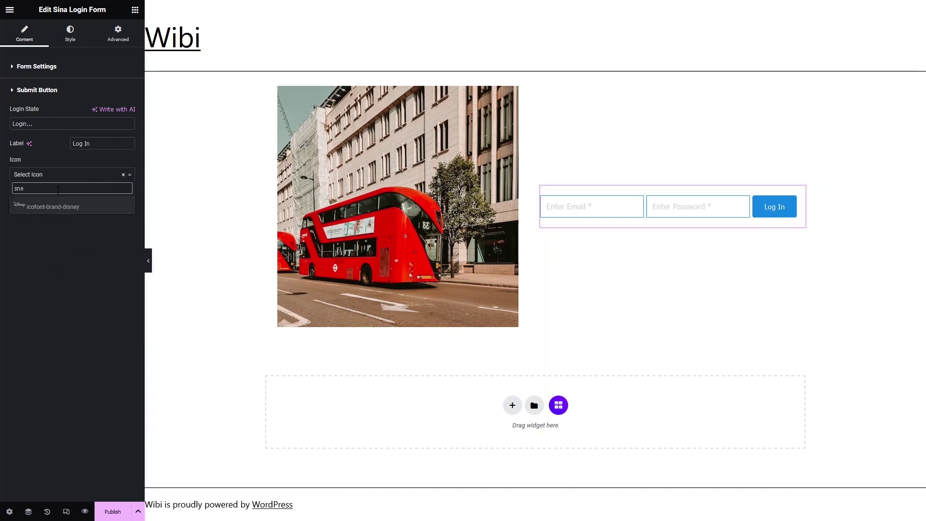
key("BackSpace")
key("BackSpace")
type("end")
left_click(44, 224)
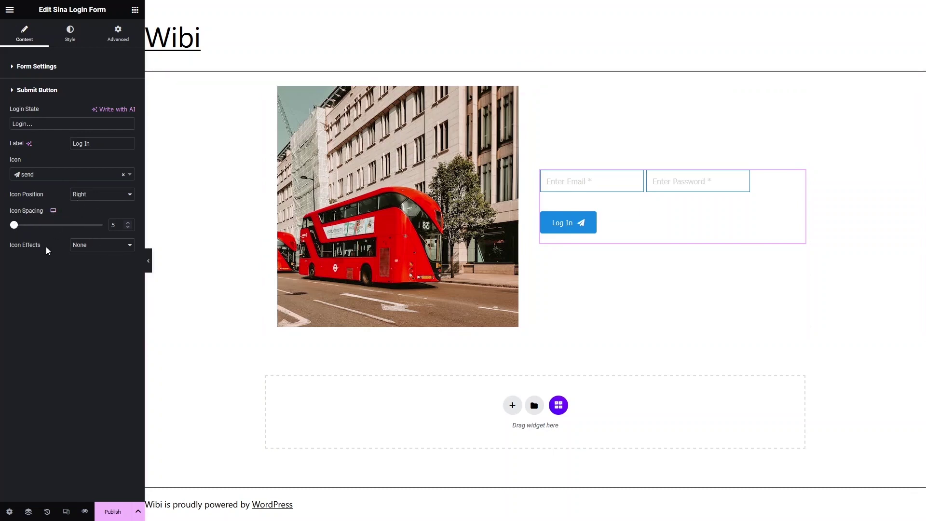
Set the button's icon effect to Icon Right Bouncing.
left_click(87, 246)
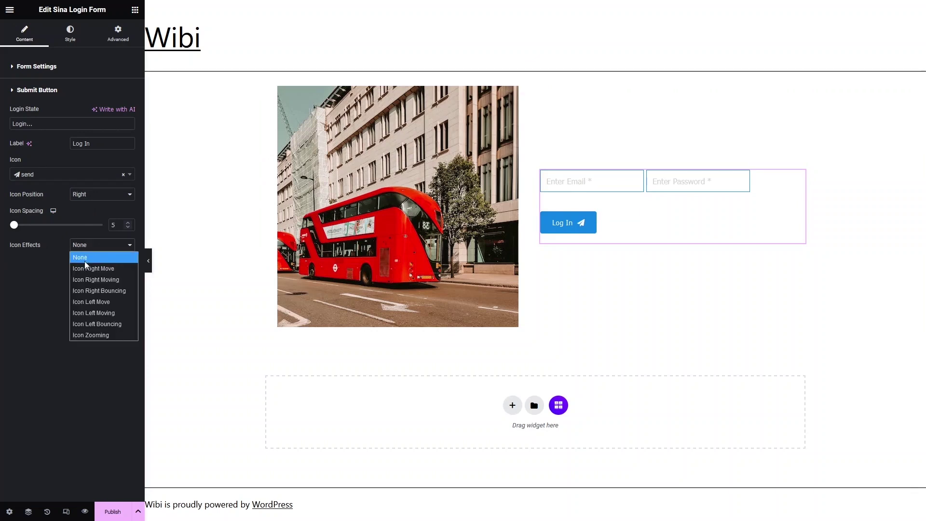
left_click(93, 292)
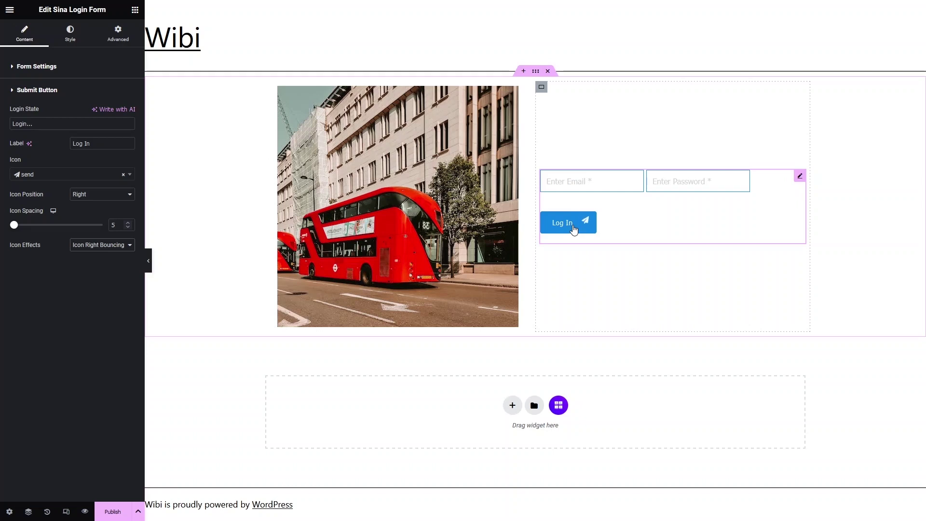
left_click(107, 246)
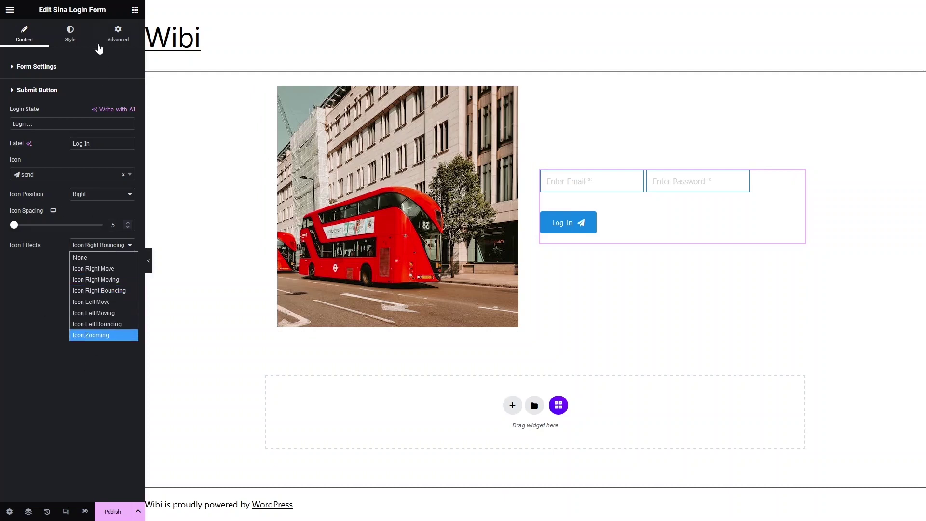
left_click(70, 36)
left_click(70, 37)
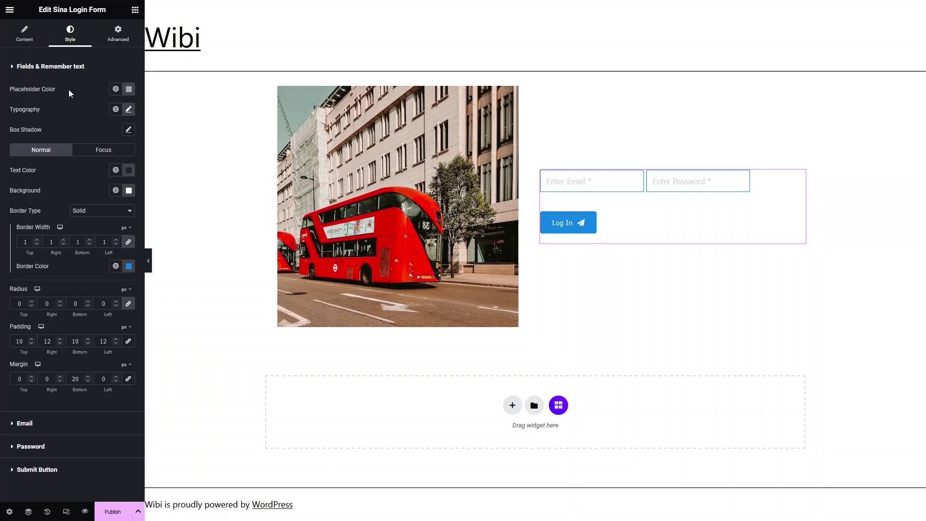
Clear the Fields & Remember text background colour so the email and password fields are white.
left_click(129, 90)
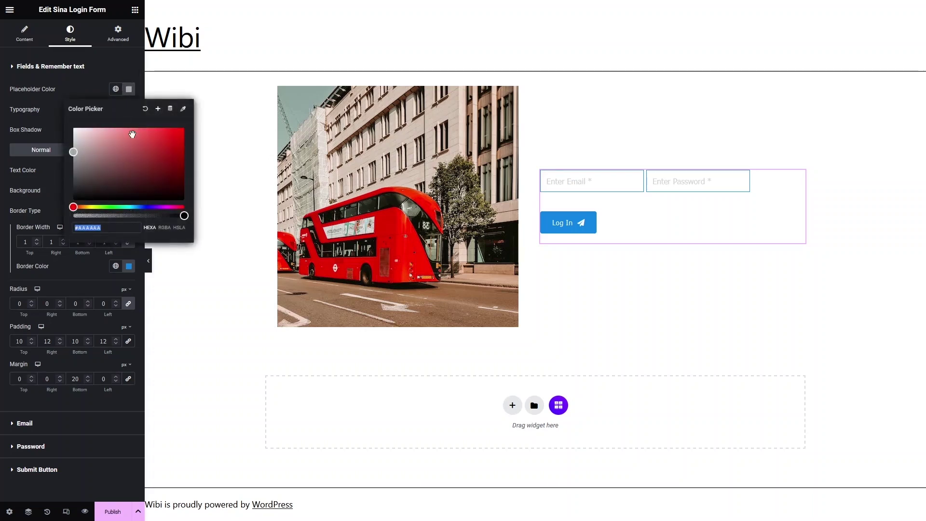
left_click(43, 103)
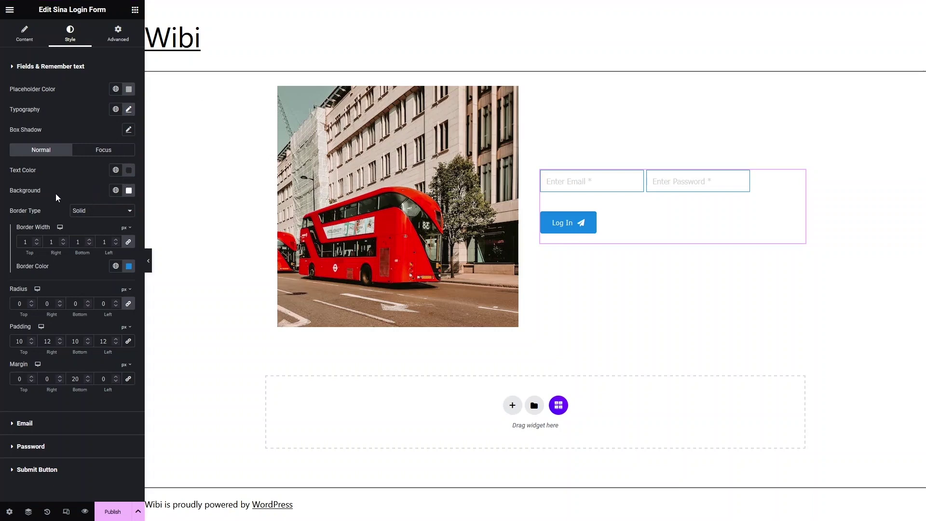
left_click(129, 191)
left_click_drag(135, 245, 191, 284)
left_click_drag(108, 287, 71, 218)
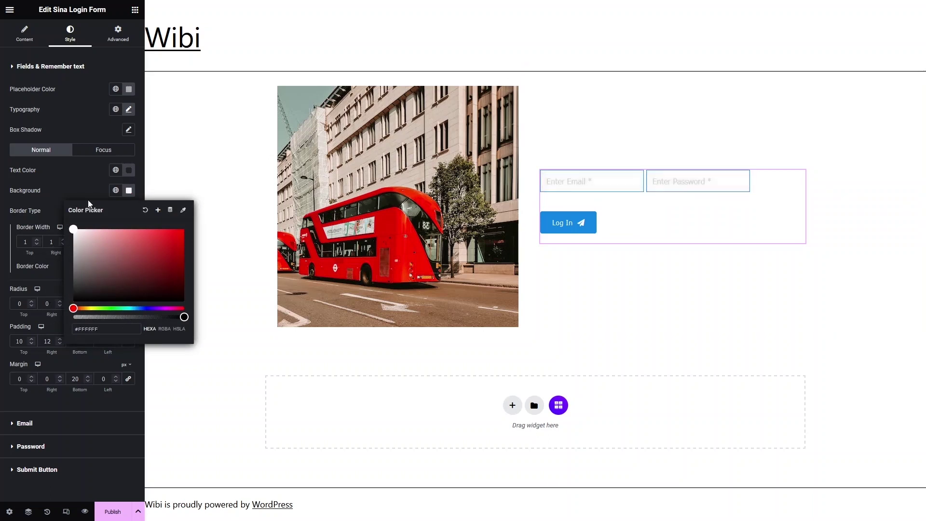
left_click(145, 210)
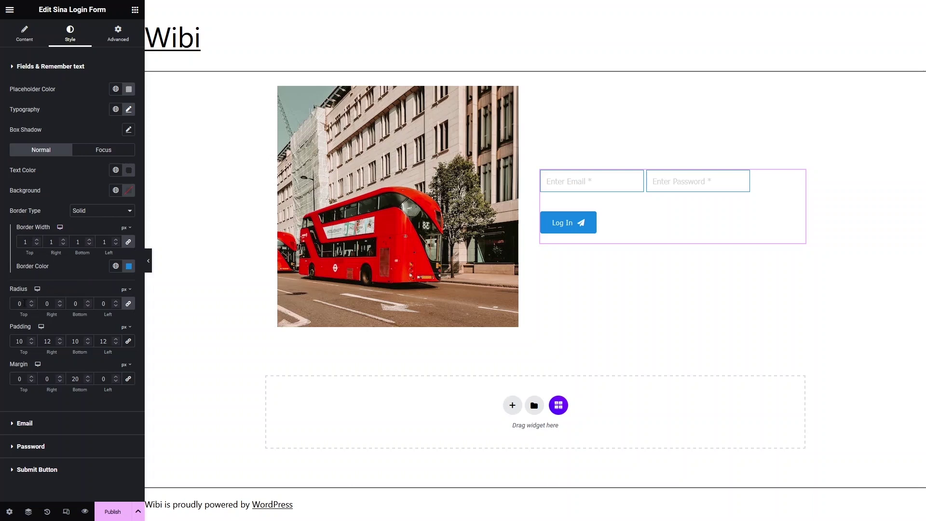
Set the fields' corner radius to 10 and their top margin to 20.
left_click(25, 303)
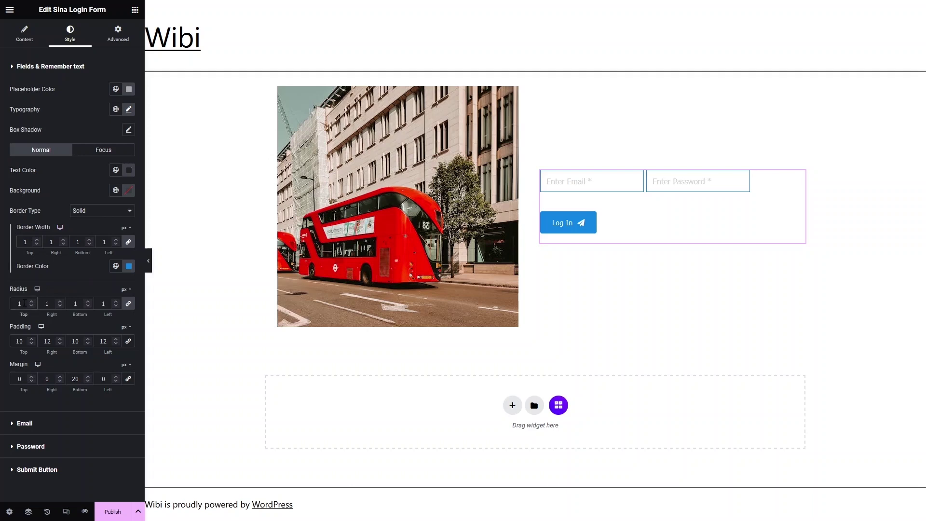
type("10")
double_click(24, 380)
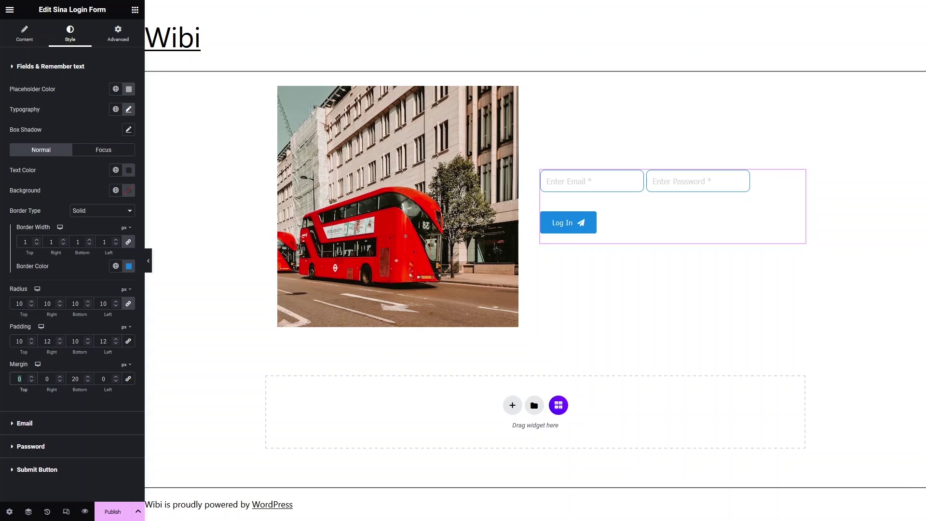
type("10")
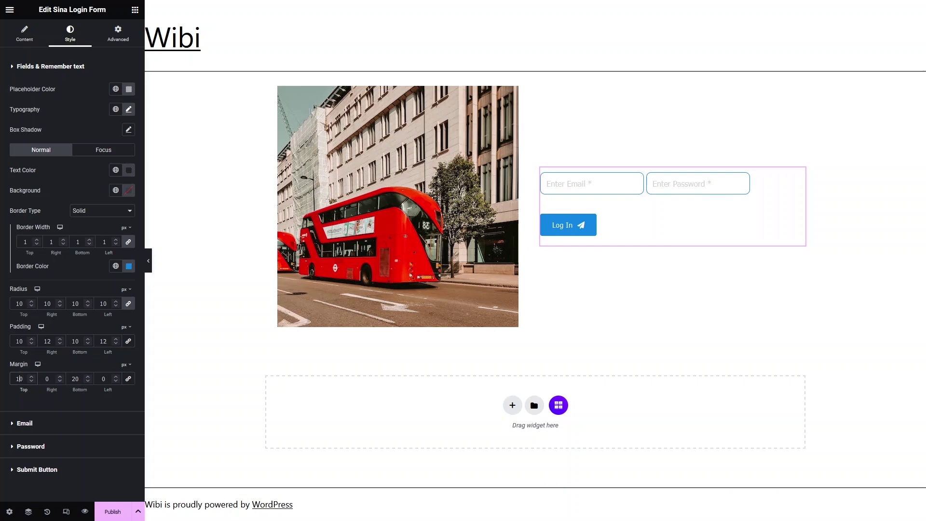
key("BackSpace")
key("BackSpace")
type("20")
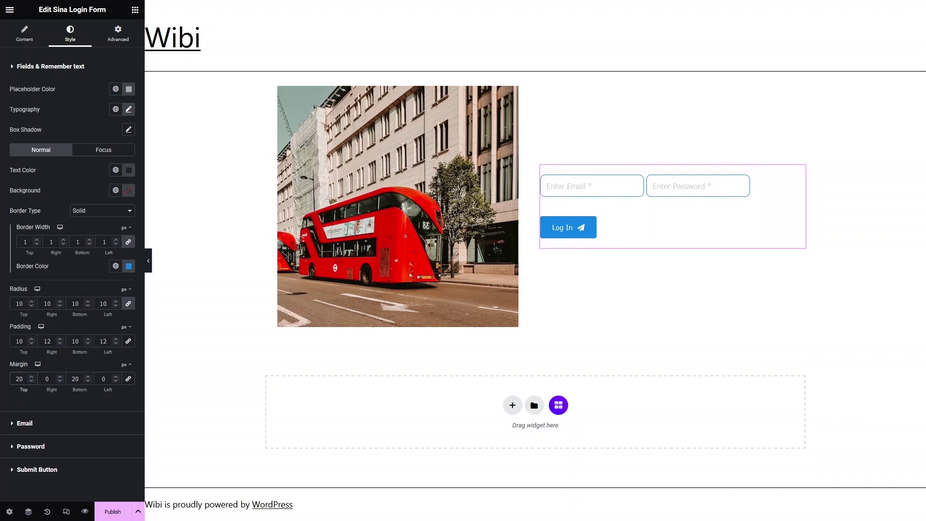
left_click(52, 424)
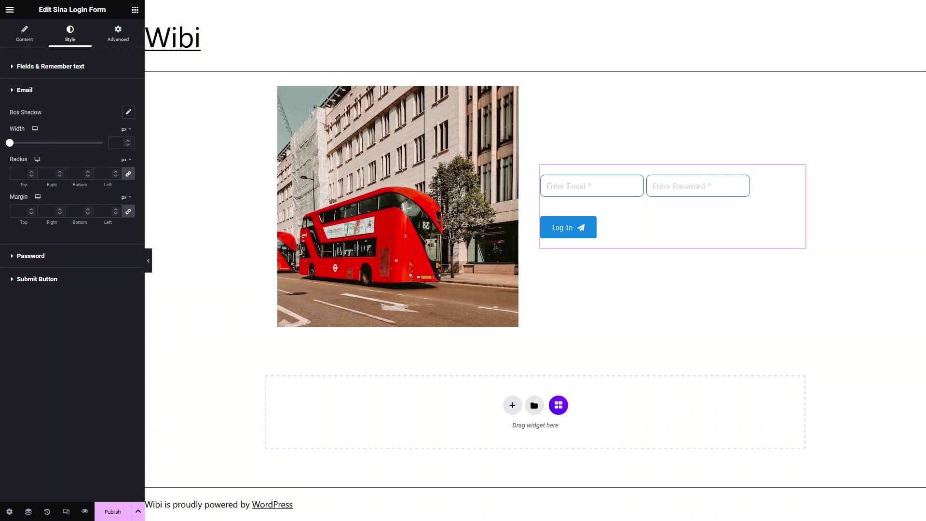
Widen the Log In button to 434 px in the Submit Button style settings.
left_click(22, 256)
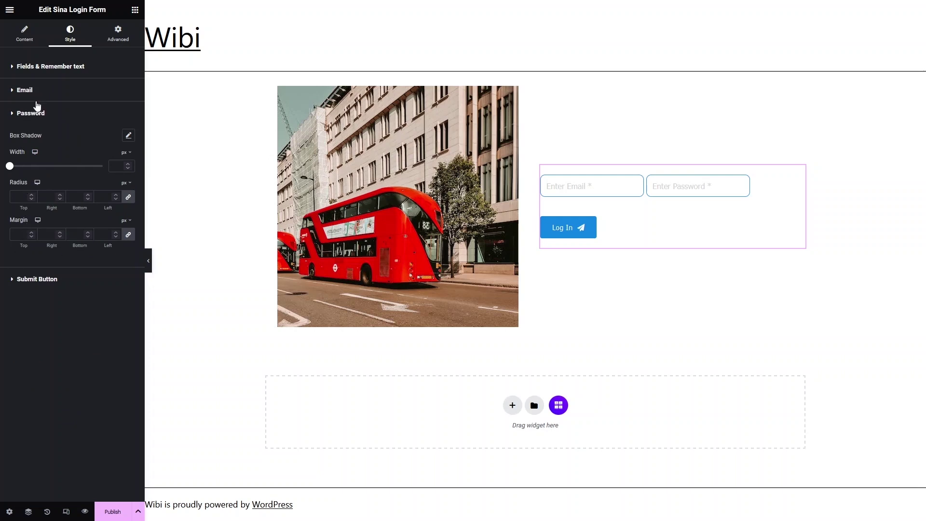
left_click(46, 114)
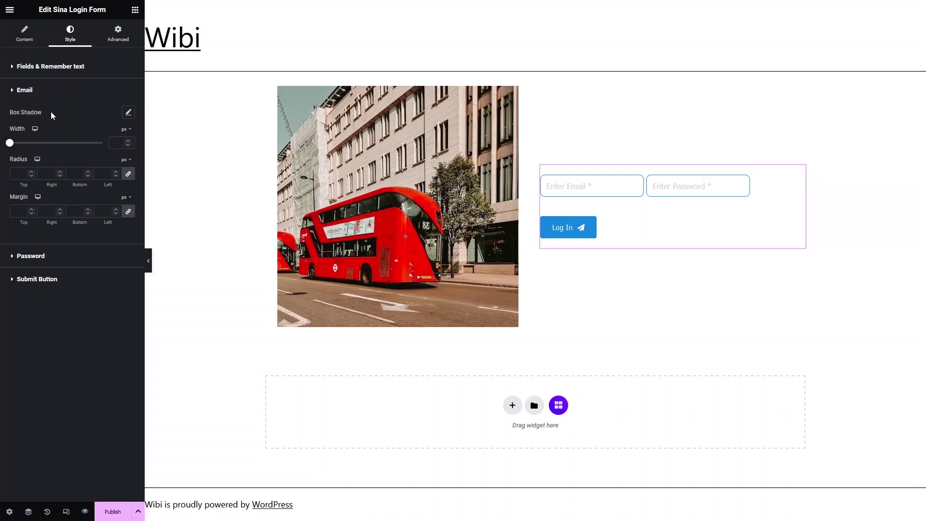
left_click(30, 257)
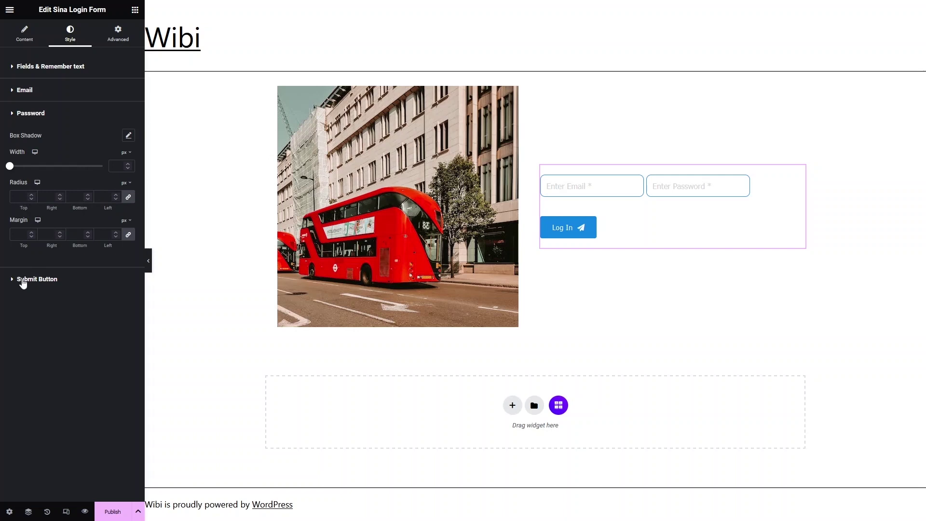
left_click(23, 282)
mouse_move(60, 139)
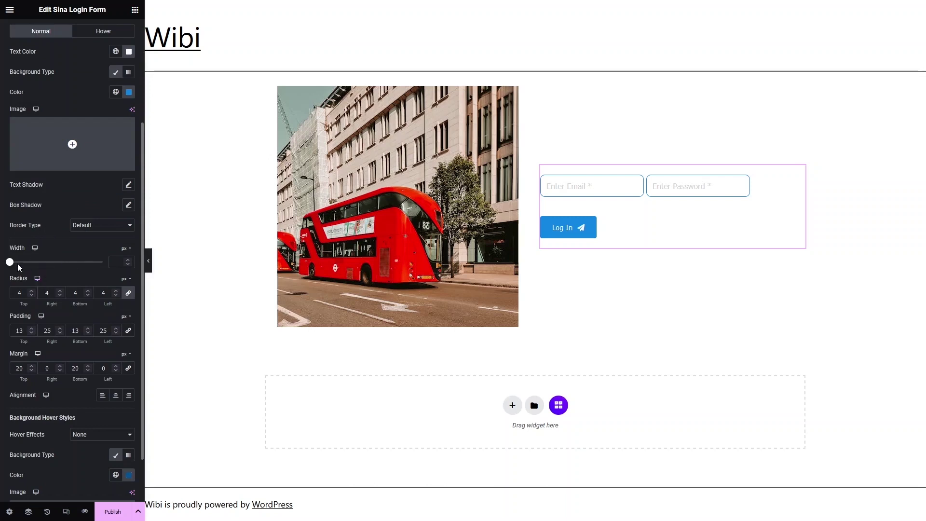
left_click_drag(10, 264, 51, 267)
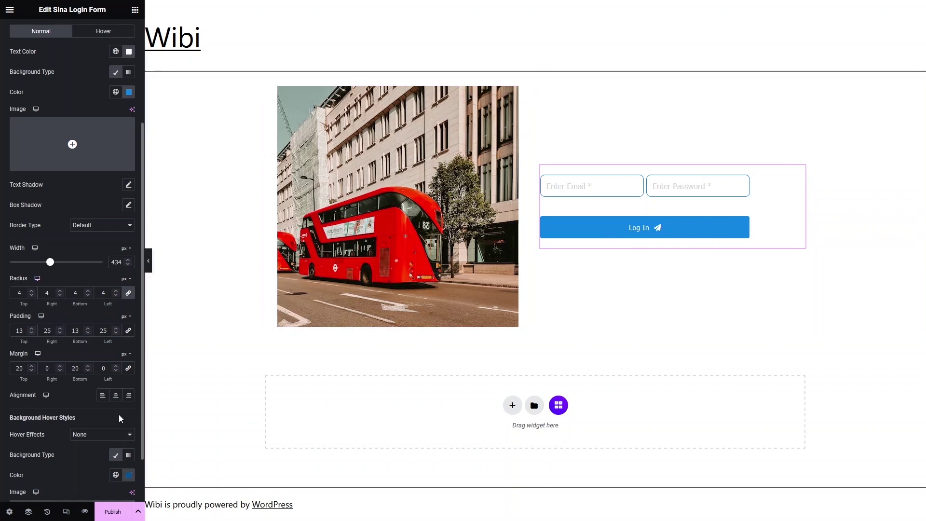
Set the button's background hover effect to Slide Right.
scroll(119, 415, "down", 1)
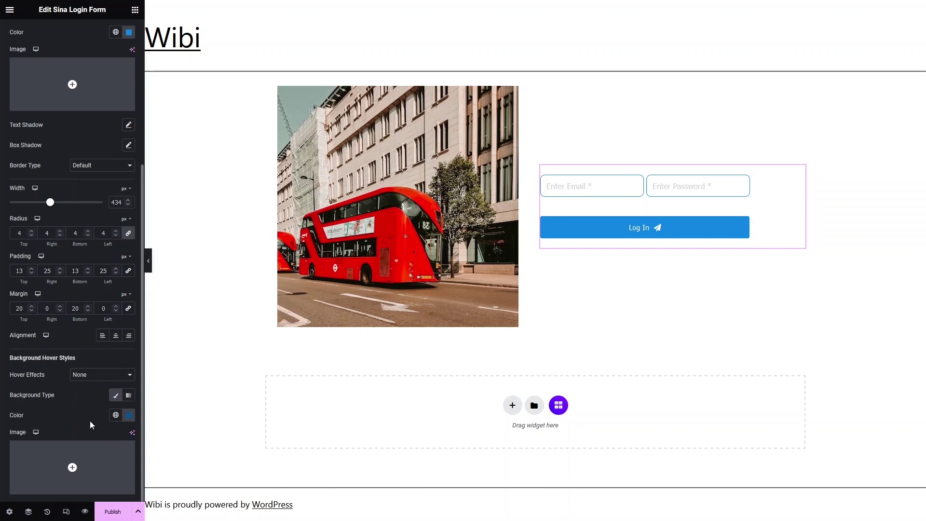
left_click(97, 376)
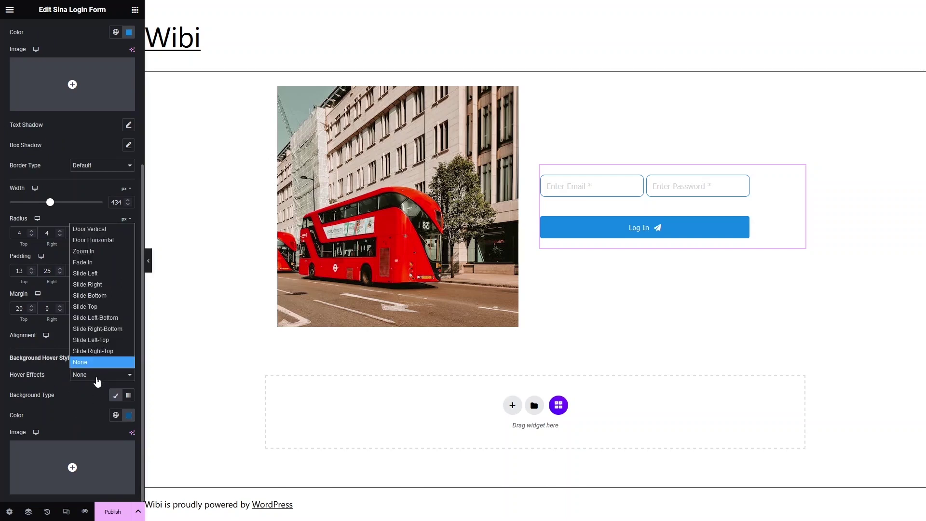
left_click(88, 284)
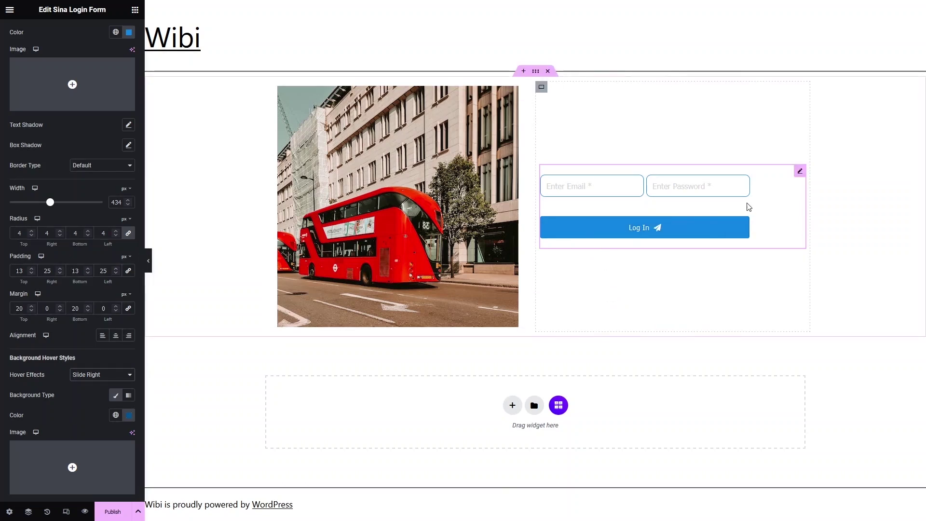
scroll(65, 201, "up", 5)
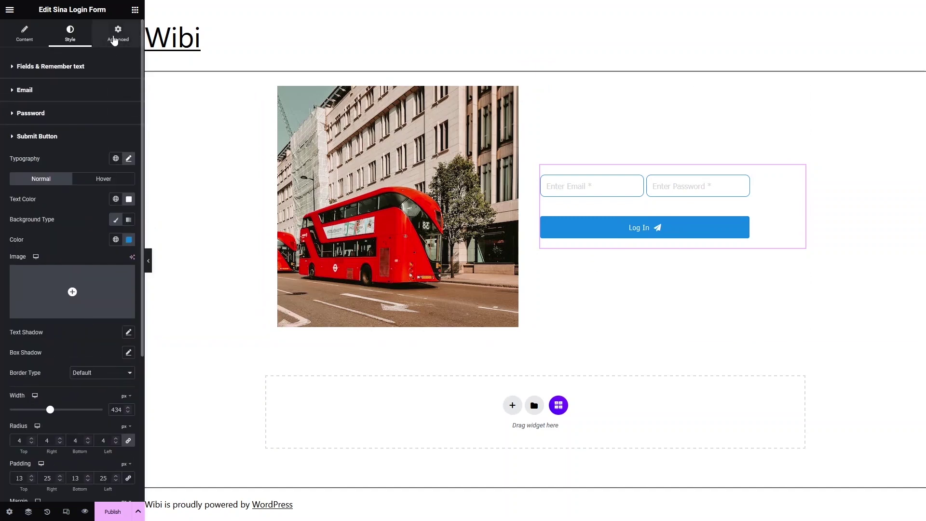
Review the login form's Advanced settings.
left_click(114, 39)
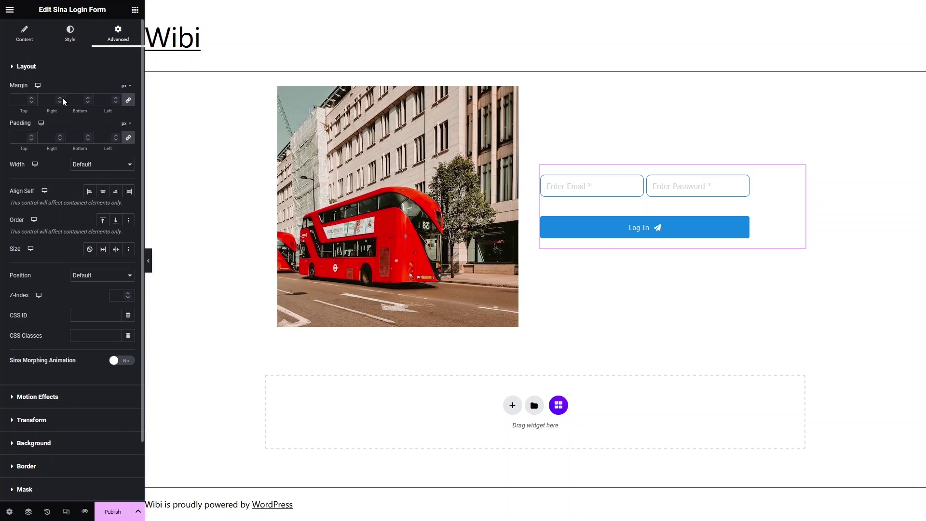
scroll(63, 99, "down", 2)
scroll(62, 104, "up", 2)
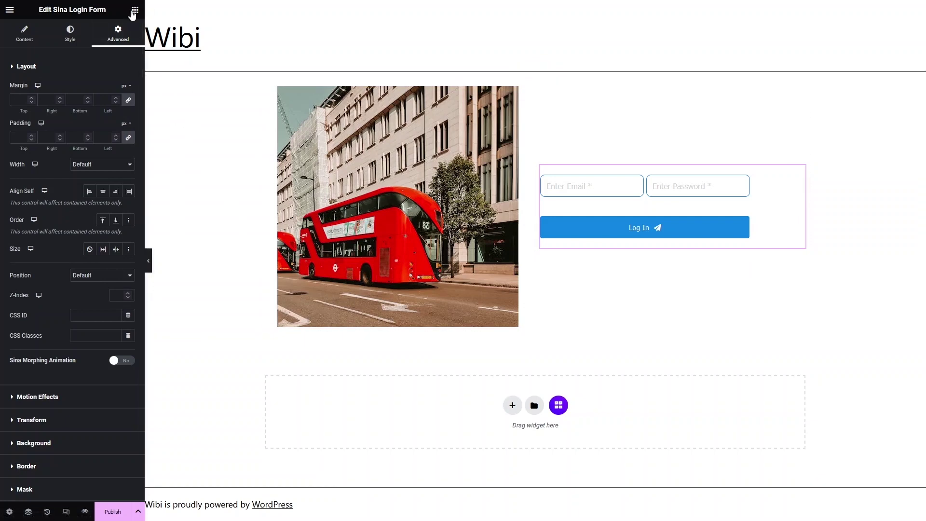
Add a Heading widget titled 'LOGIN' directly above the login form.
left_click(135, 10)
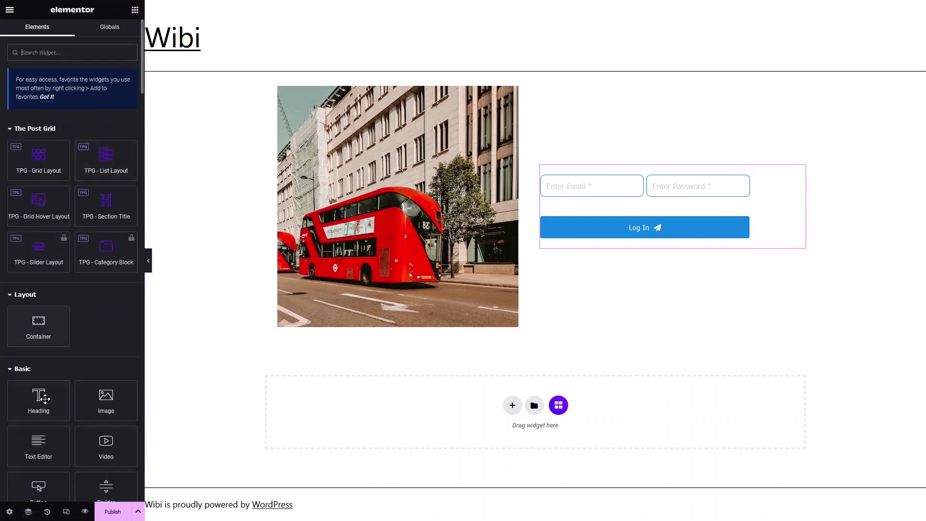
left_click_drag(39, 400, 676, 180)
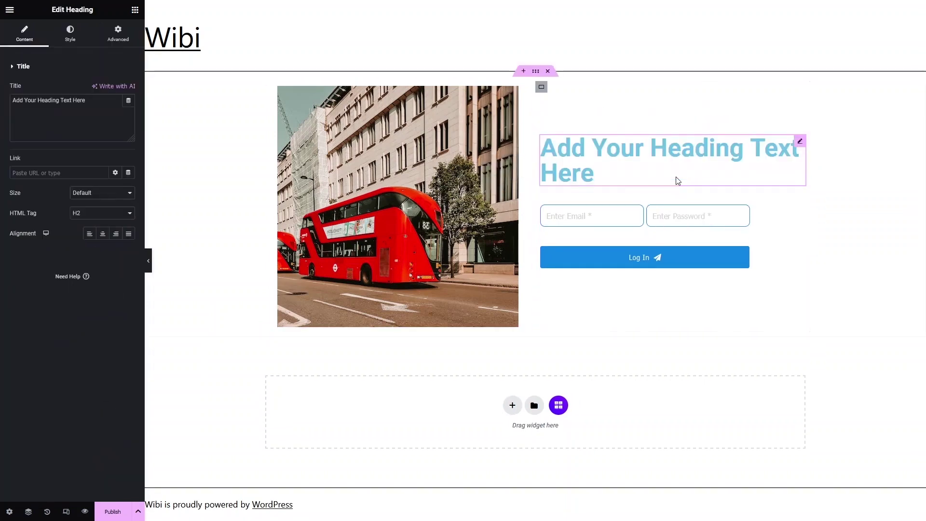
left_click_drag(128, 100, 12, 101)
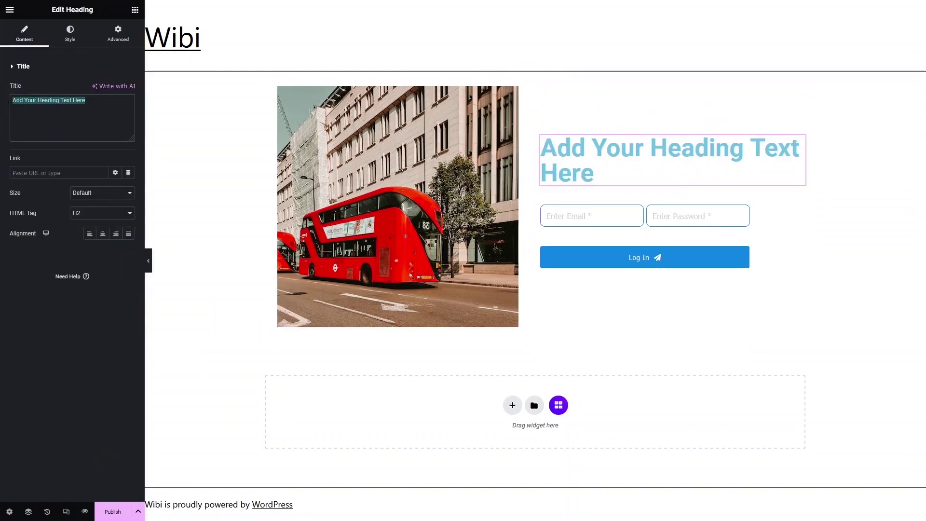
type("LOGIN")
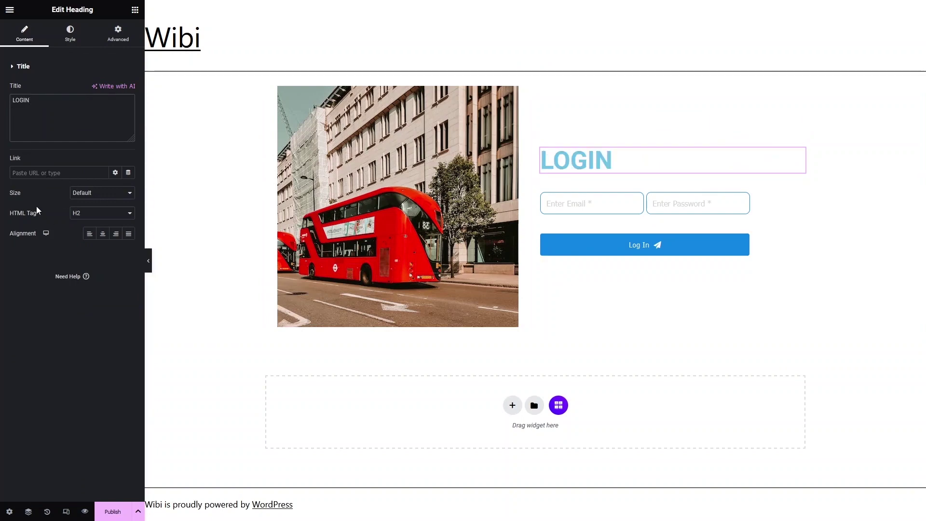
Set the LOGIN heading's text colour to bright blue #0077FF.
left_click(79, 42)
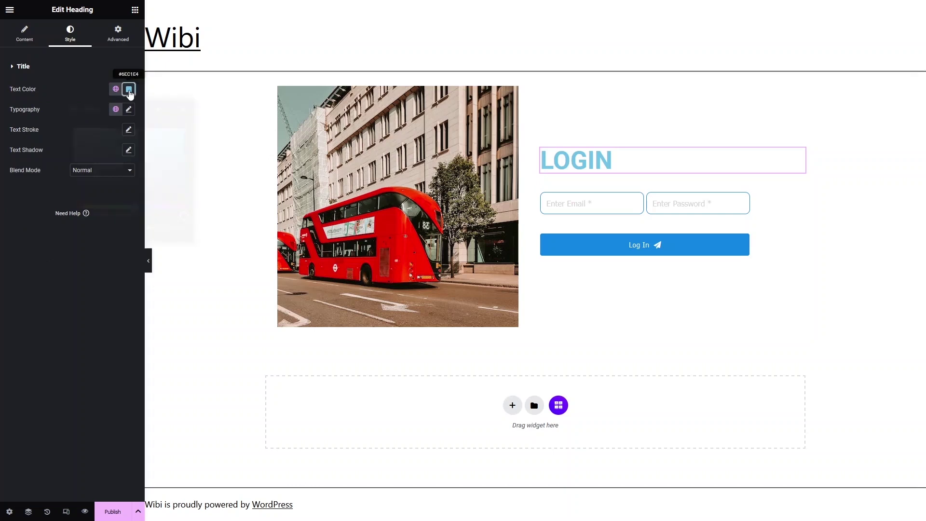
left_click(129, 90)
left_click(113, 163)
left_click_drag(134, 207, 138, 207)
left_click(183, 136)
left_click_drag(193, 140, 191, 129)
left_click(103, 296)
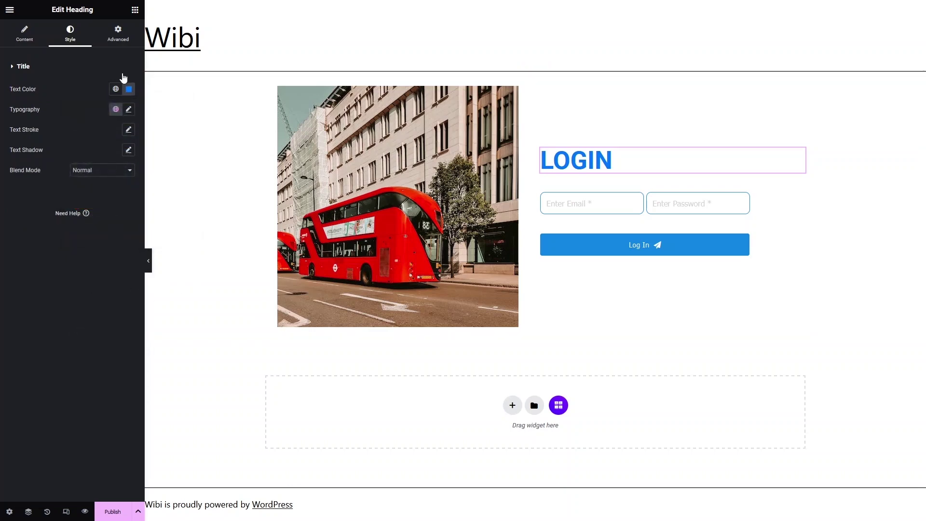
left_click(135, 11)
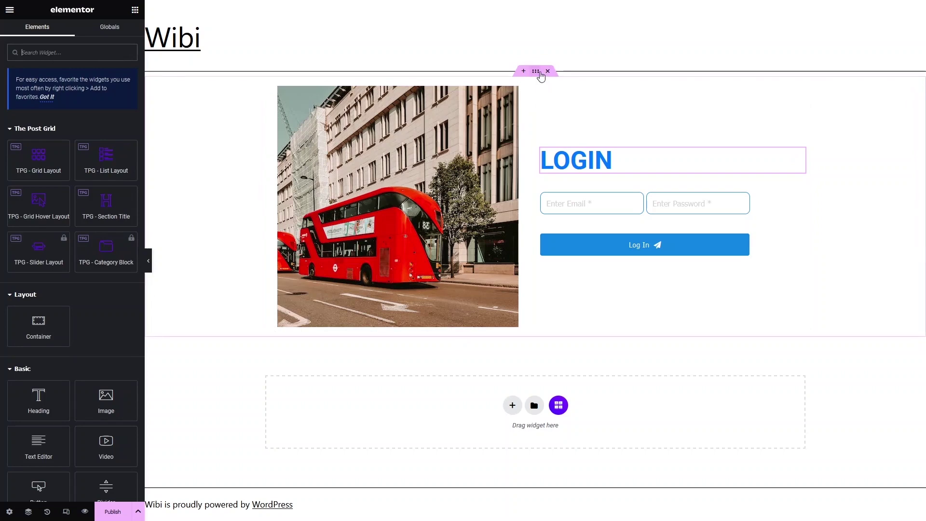
Give the image-and-form section a 40 px top and 100 px bottom margin, then publish.
left_click(536, 71)
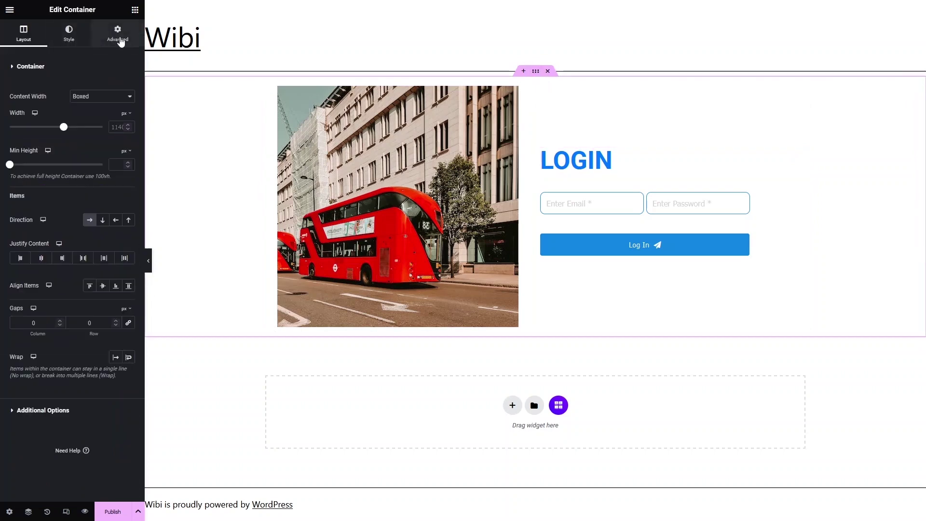
left_click(118, 34)
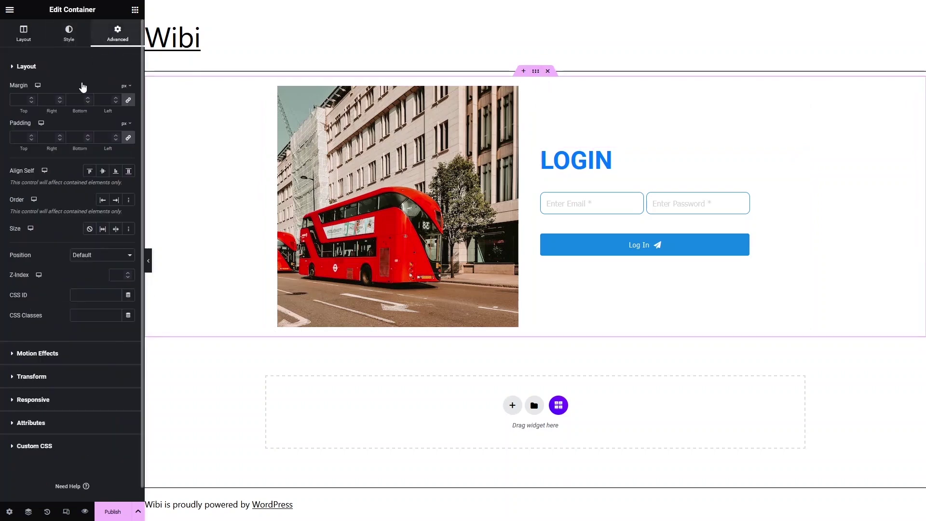
type("0")
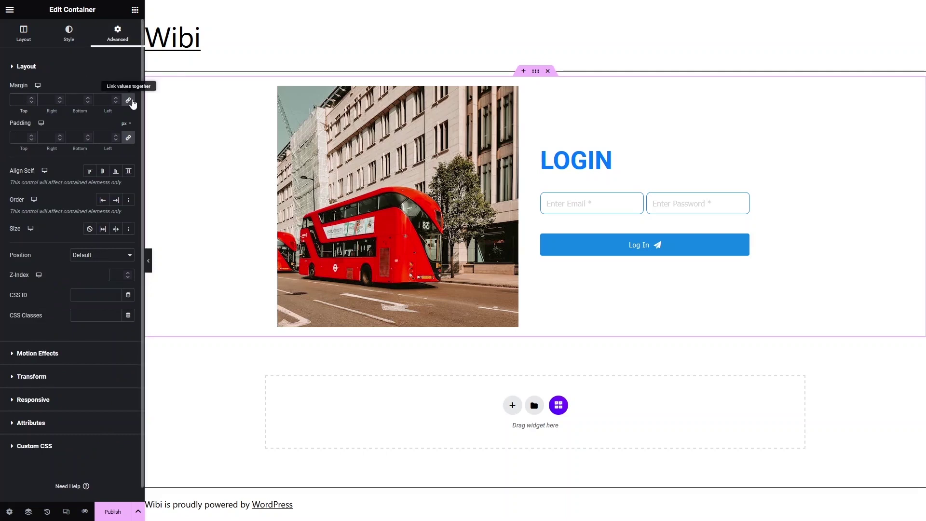
key("BackSpace")
type("40")
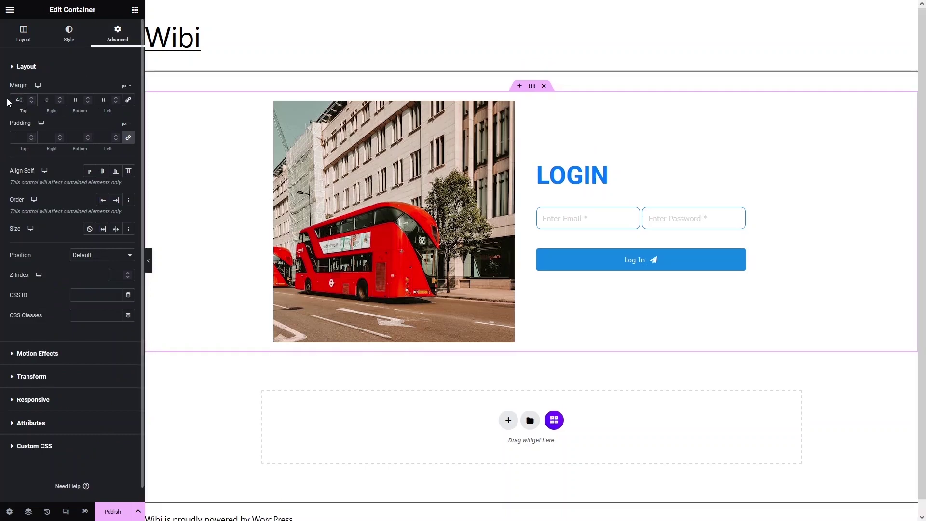
double_click(80, 100)
type("100")
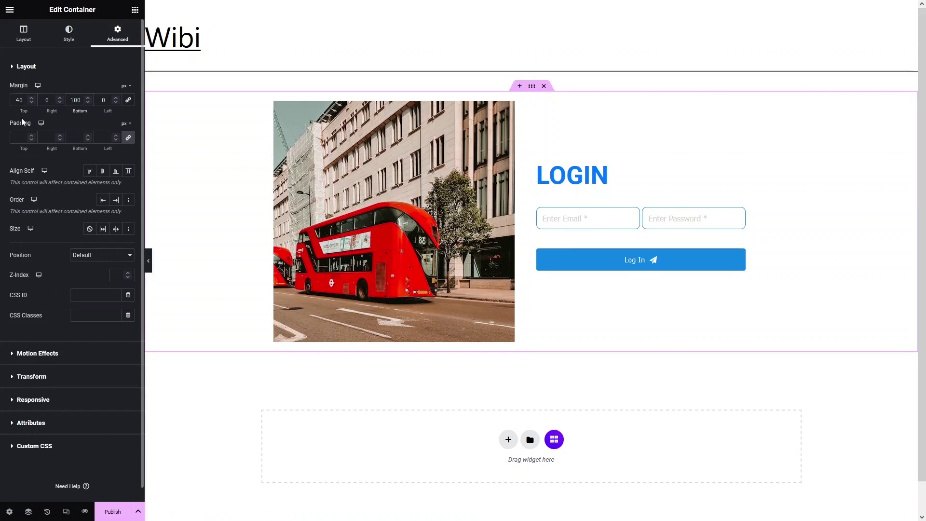
left_click(113, 510)
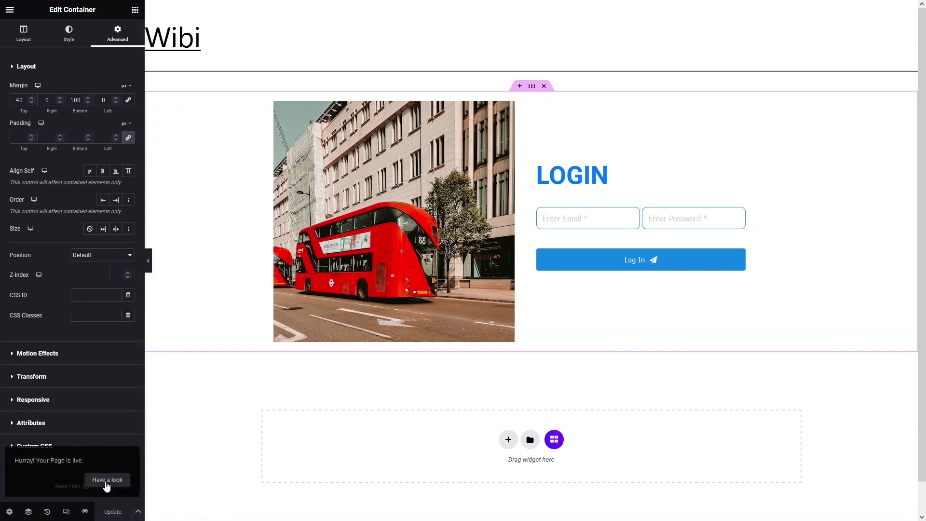
View the published Login Page live from the page-is-live notice.
left_click(106, 484)
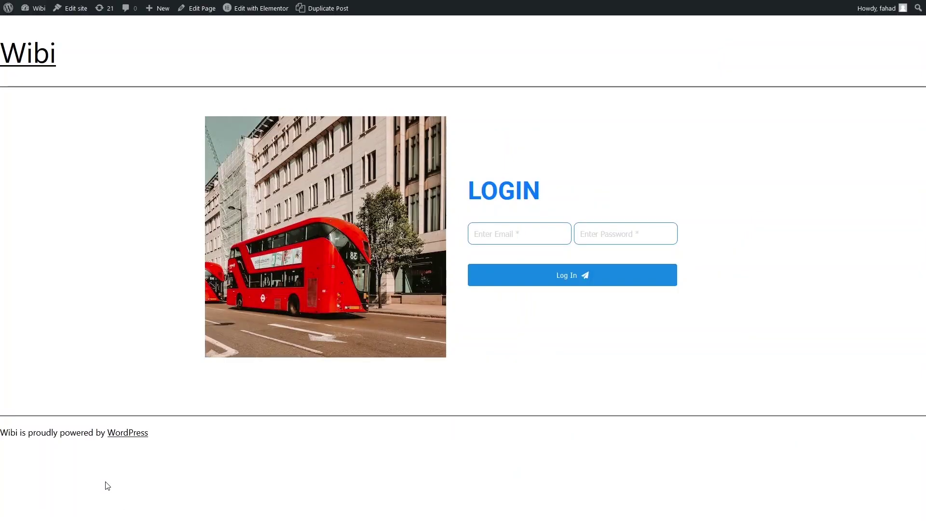